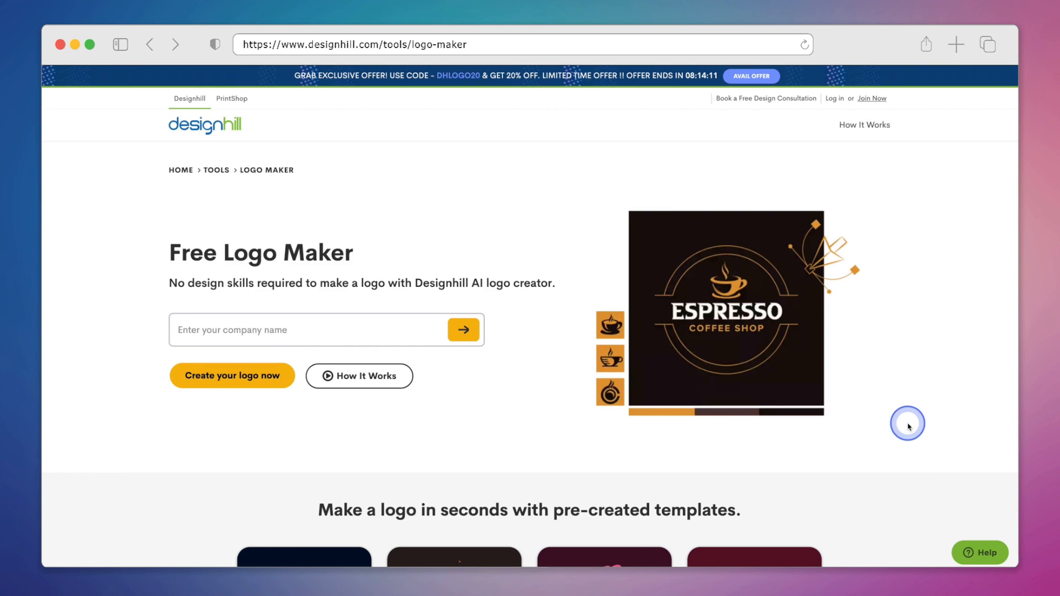
# Step: Enter the company name GreenLeaf Skincare and start the logo maker
pyautogui.click(378, 335)
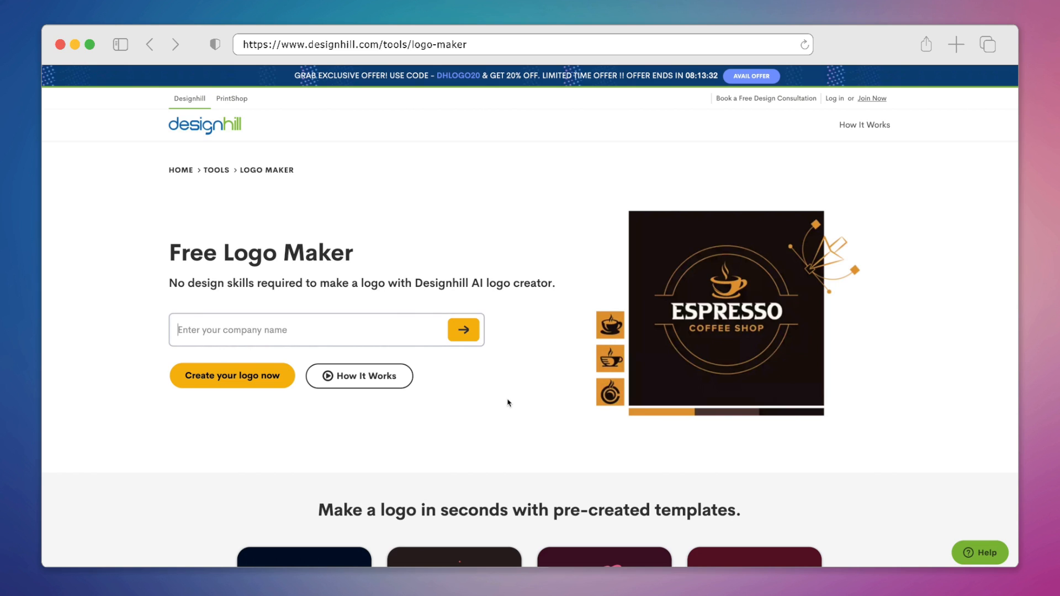
pyautogui.write('GreenLeaf')
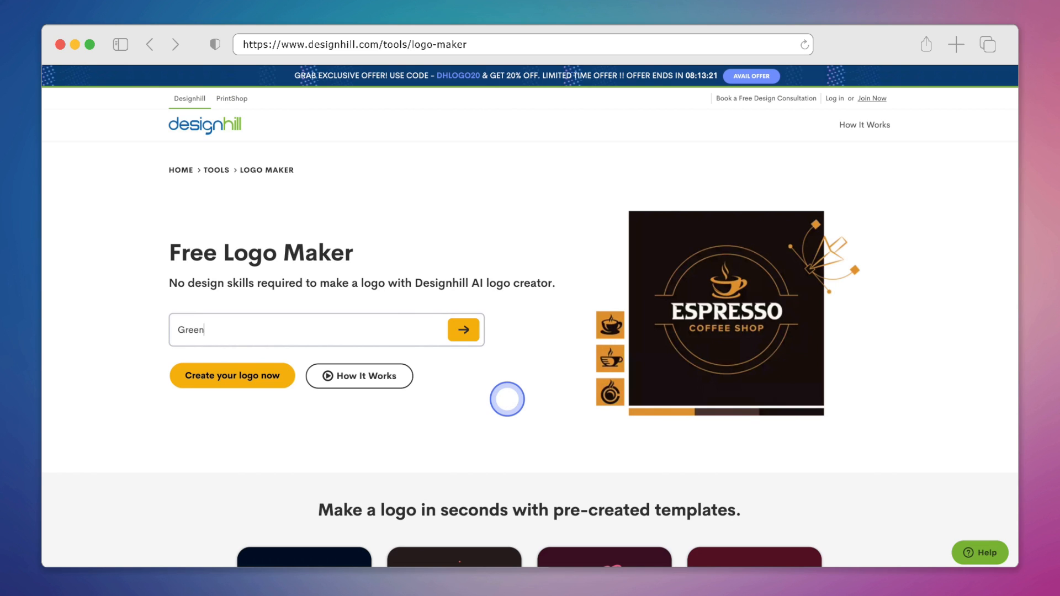
pyautogui.write(' Skincare')
pyautogui.click(461, 333)
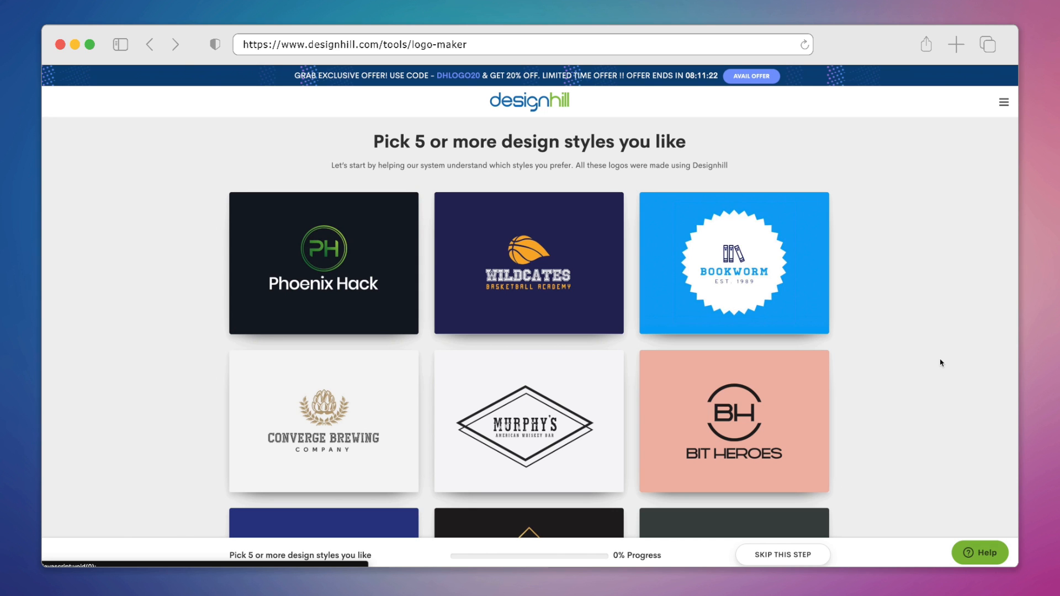
# Step: Select the Bit Heroes and Recrafty logos as preferred design styles
pyautogui.scroll(-5, 942, 363)
pyautogui.click(916, 348)
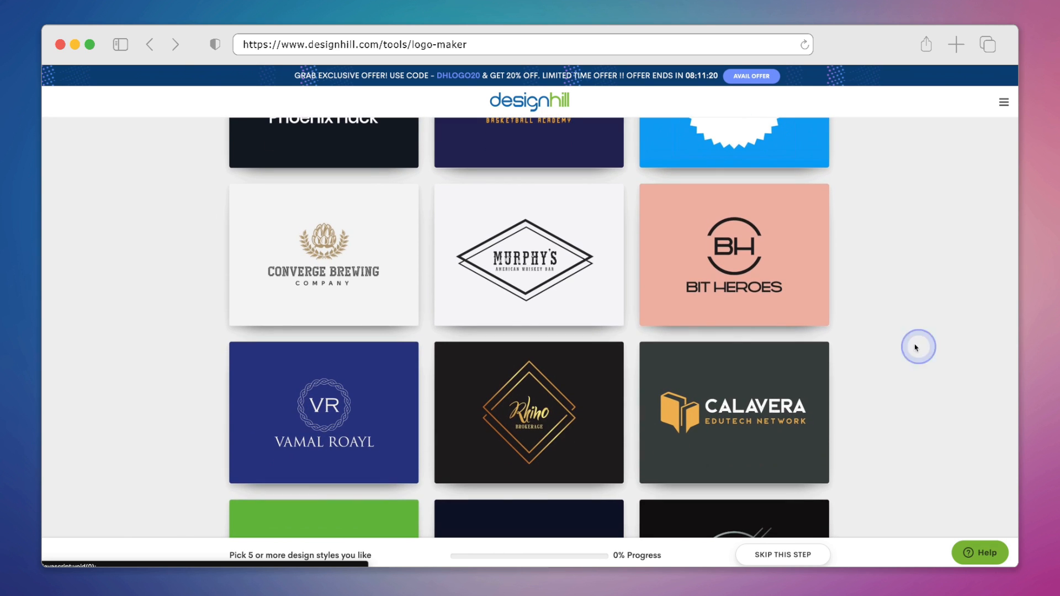
pyautogui.click(803, 248)
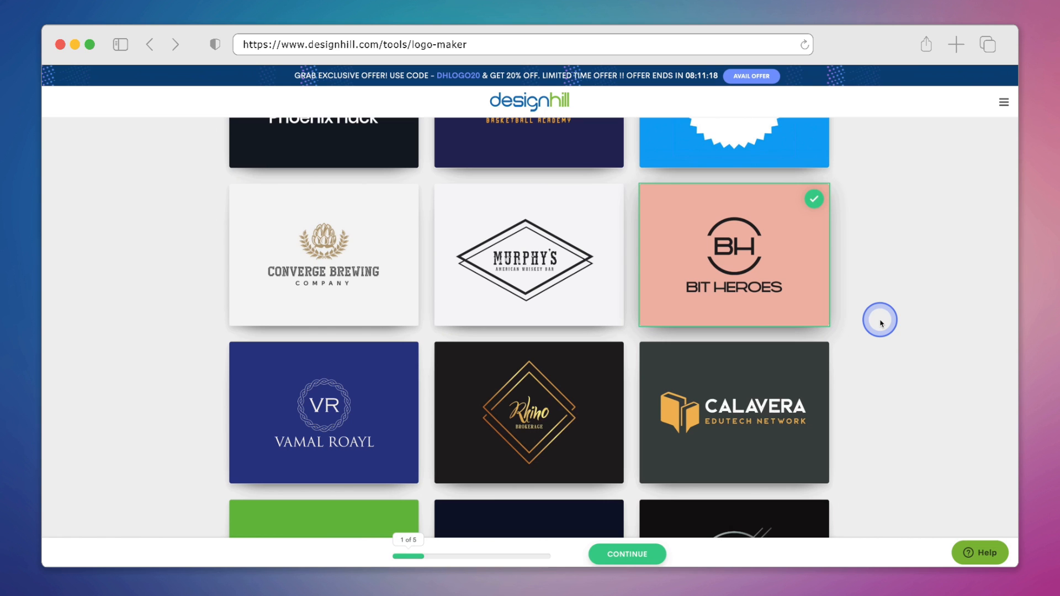
pyautogui.scroll(-10, 882, 323)
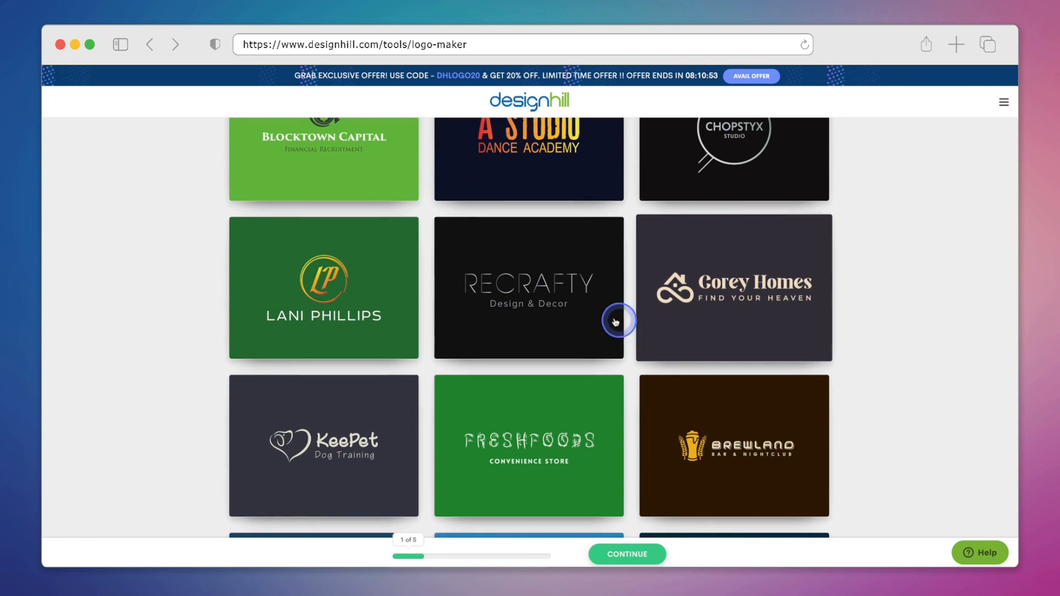
pyautogui.click(569, 305)
# Step: Select the Cuisine Captain, Hilliyard and Chef Crystal design styles as well, and continue
pyautogui.scroll(-6, 871, 307)
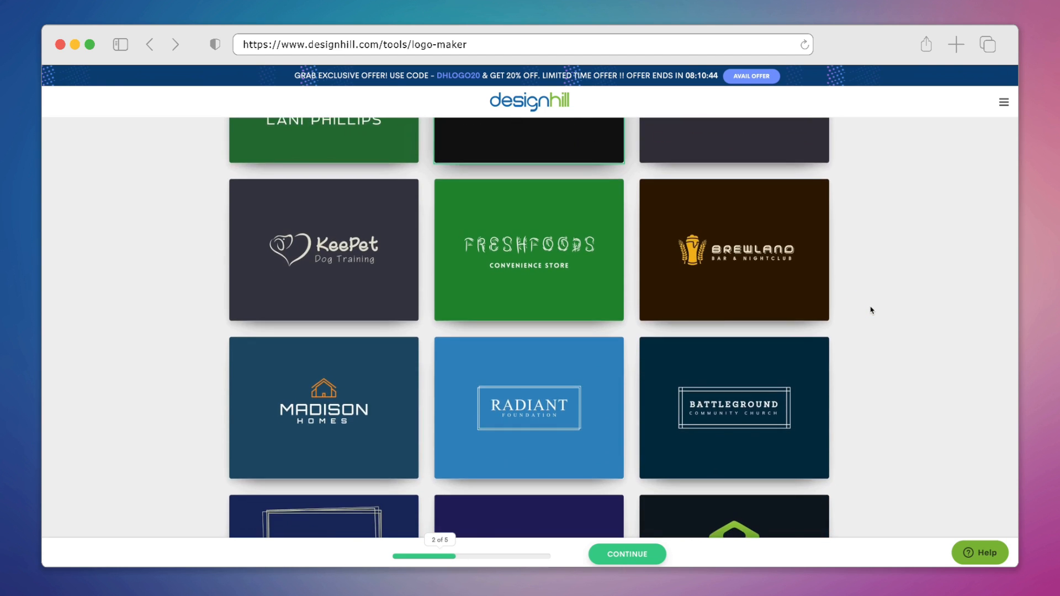
pyautogui.scroll(-13, 871, 310)
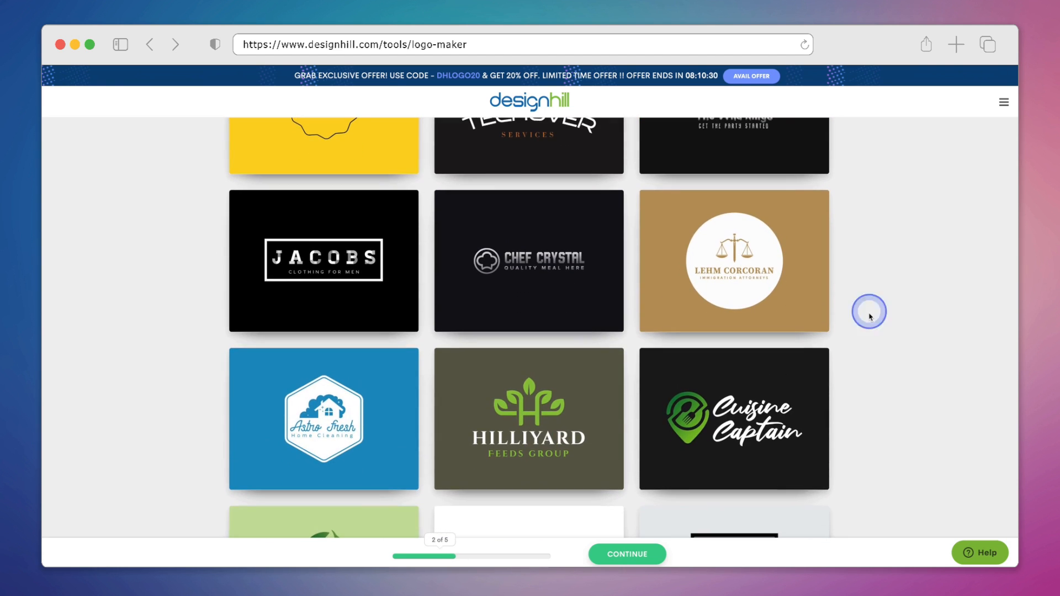
pyautogui.click(792, 406)
pyautogui.click(549, 445)
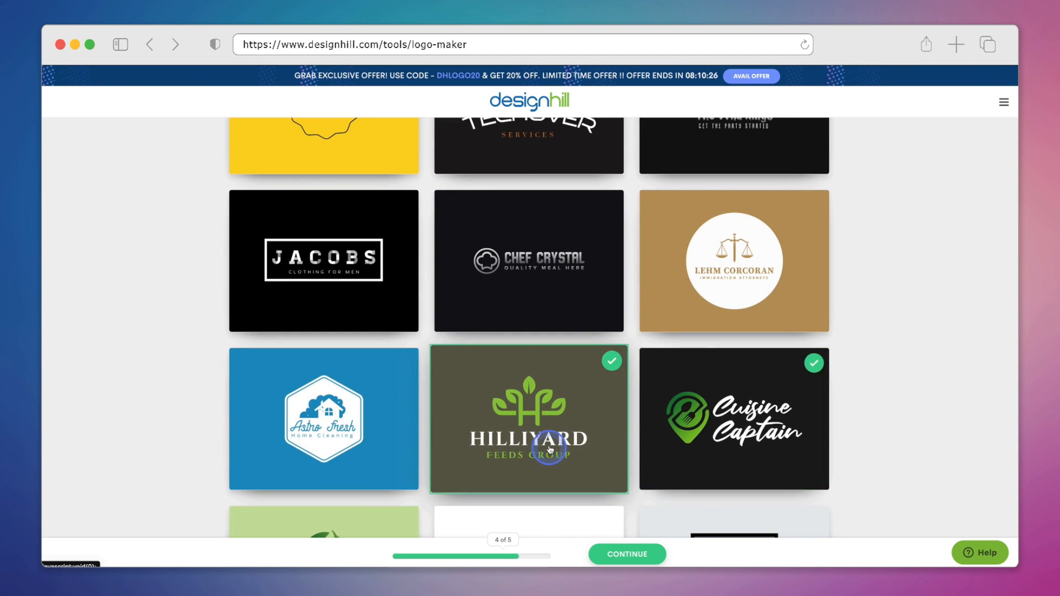
pyautogui.click(554, 313)
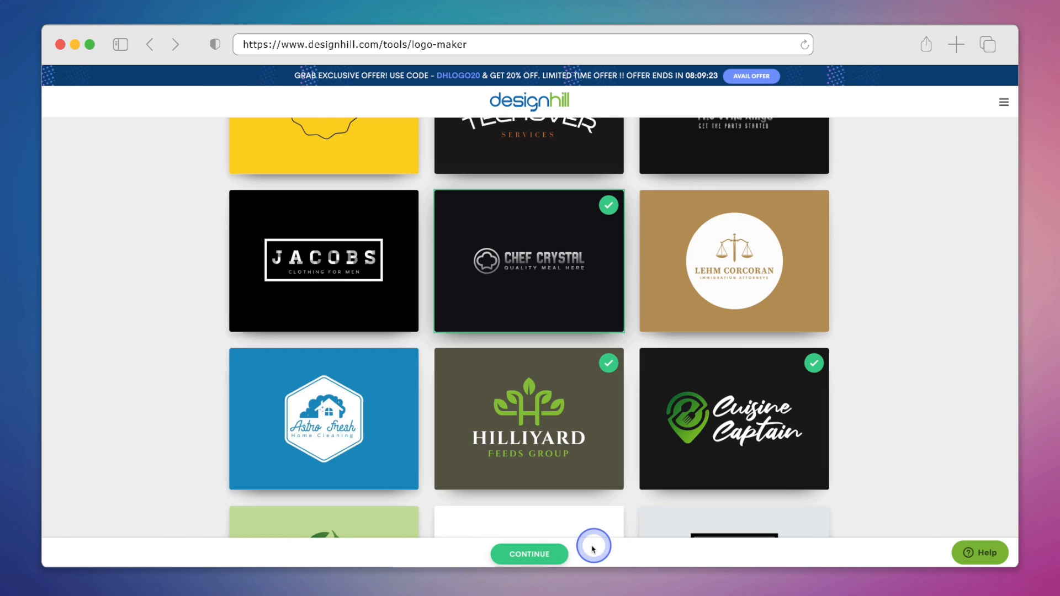
pyautogui.click(565, 552)
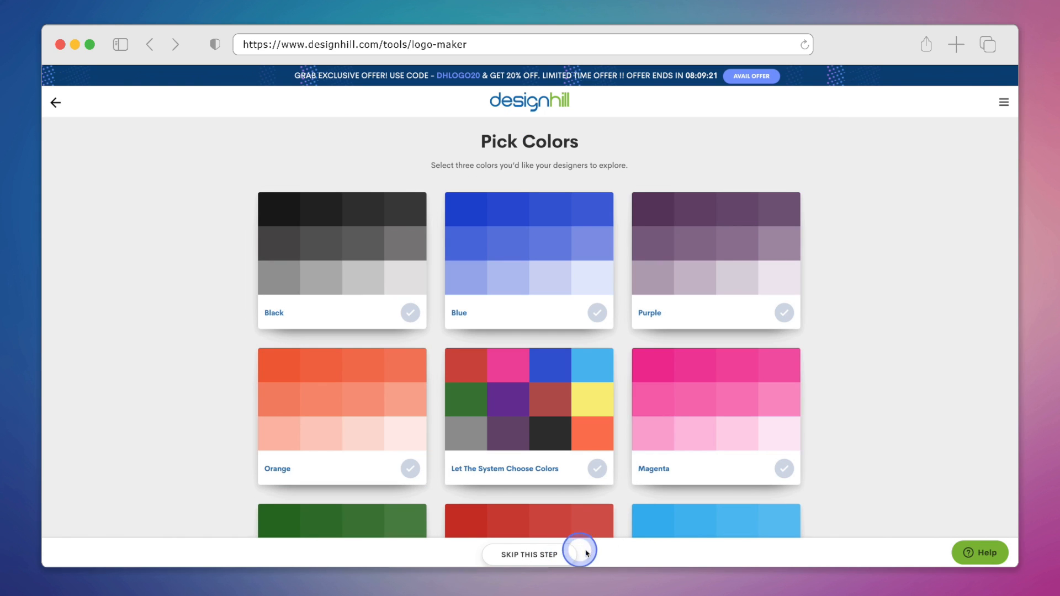
# Step: Pick Green as the logo colour and continue to the company details
pyautogui.click(796, 470)
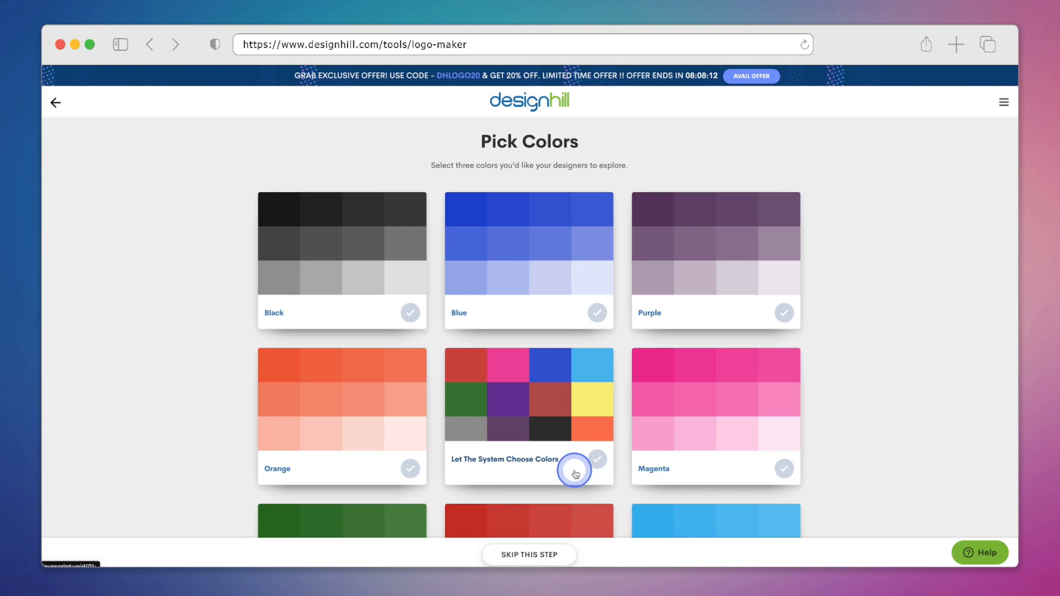
pyautogui.scroll(-5, 576, 474)
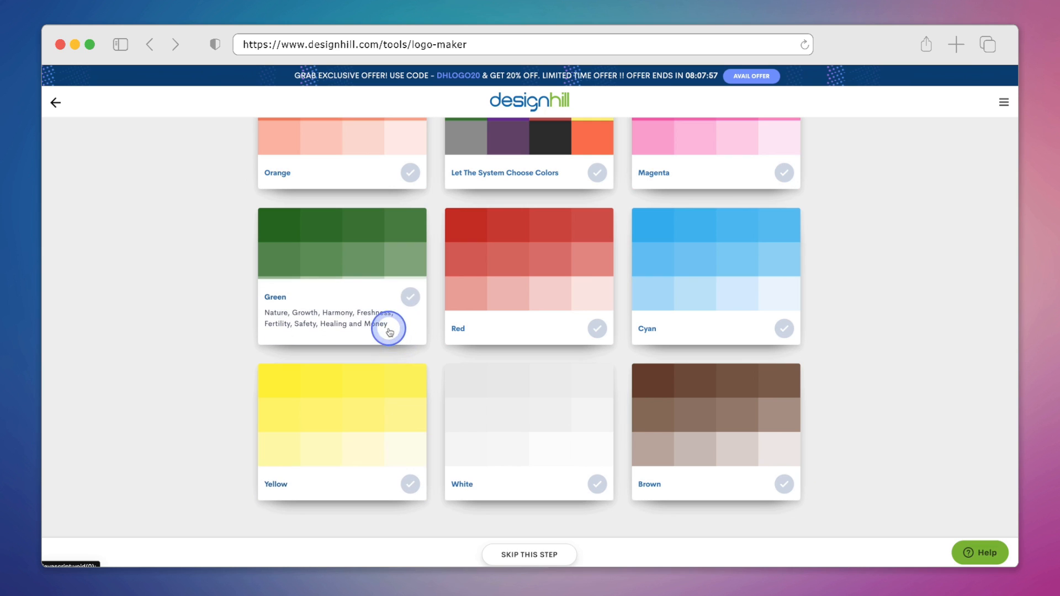
pyautogui.click(411, 302)
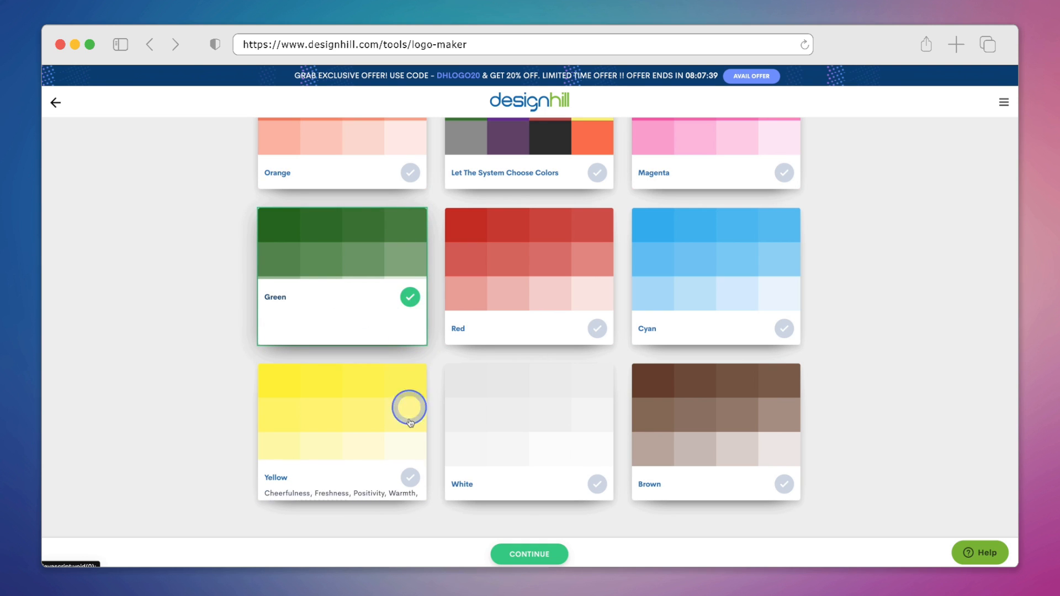
pyautogui.click(504, 551)
# Step: Enter the slogan "Nurture with nature's touch."
pyautogui.click(797, 246)
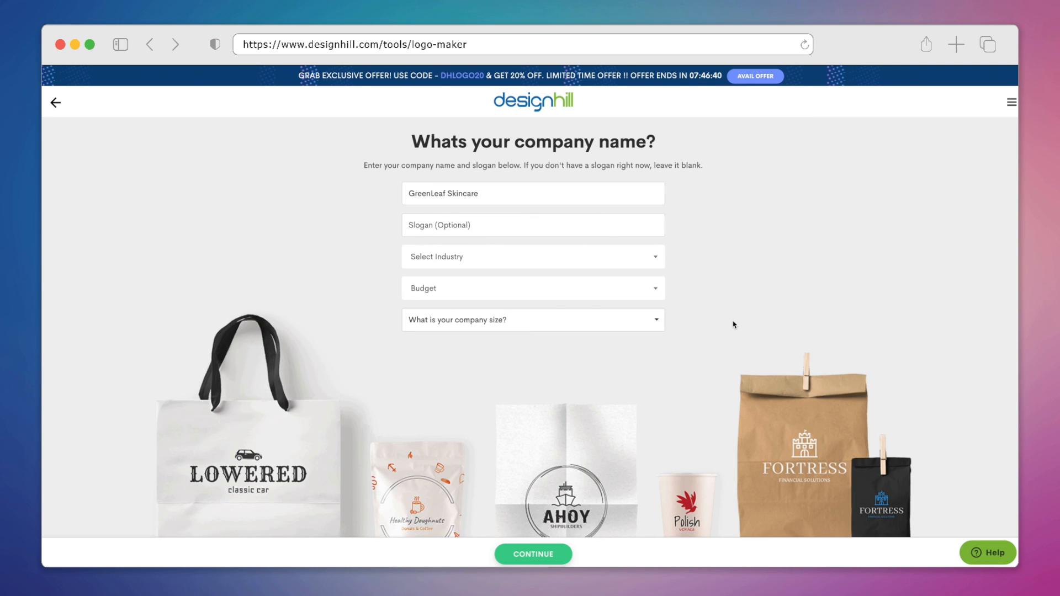
pyautogui.click(582, 223)
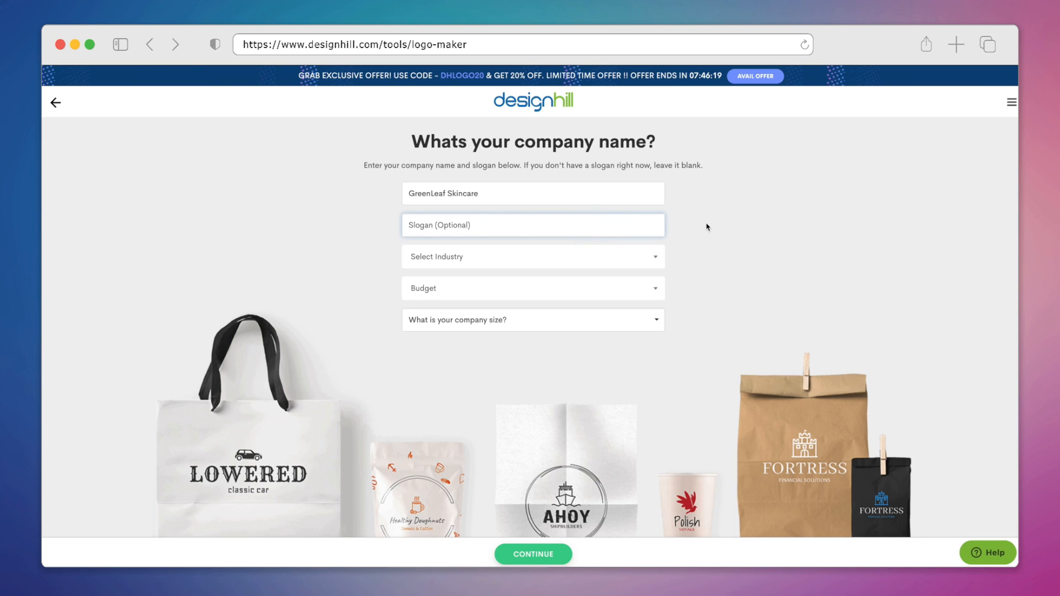
pyautogui.write("Nurture your skin with nature's touch.")
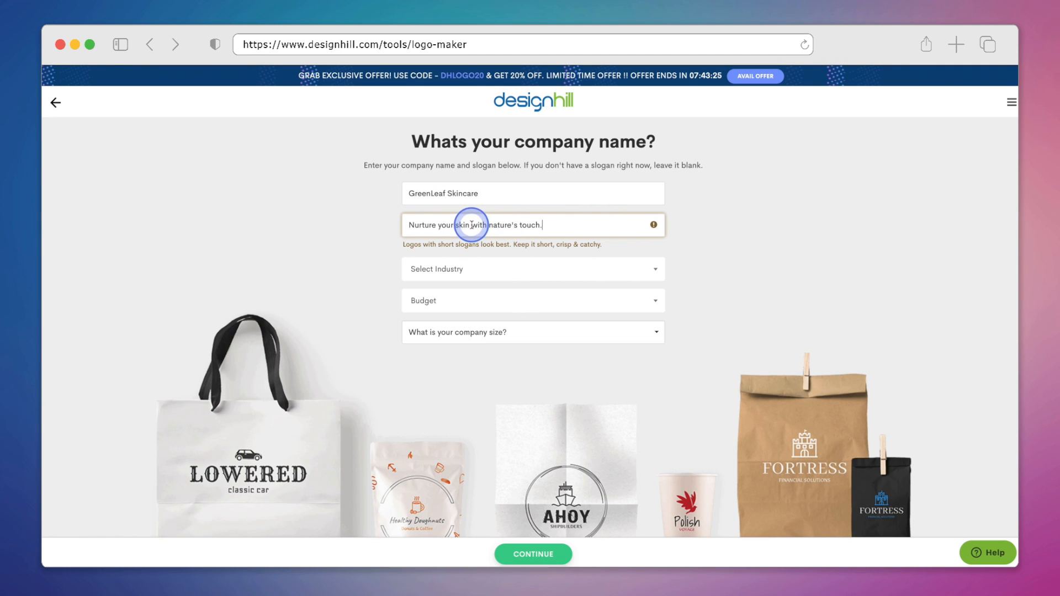
pyautogui.moveTo(473, 225); pyautogui.dragTo(574, 225)
pyautogui.press('BackSpace')
pyautogui.press('BackSpace')
pyautogui.press('BackSpace')
pyautogui.press('BackSpace')
pyautogui.press('BackSpace')
pyautogui.press('BackSpace')
pyautogui.press('BackSpace')
pyautogui.press('BackSpace')
pyautogui.press('BackSpace')
pyautogui.press('BackSpace')
pyautogui.press('BackSpace')
pyautogui.press('BackSpace')
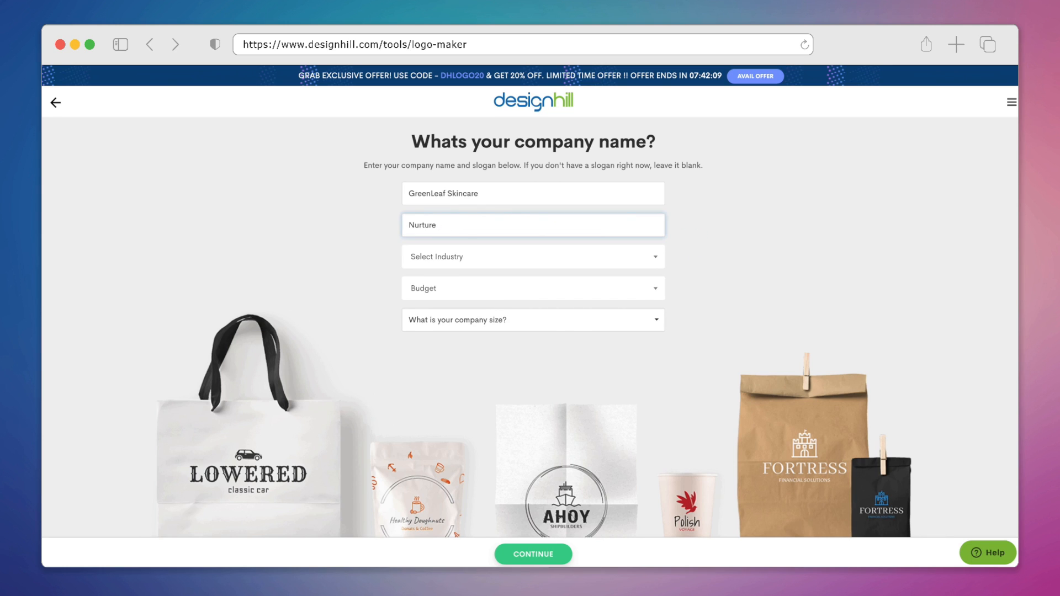
pyautogui.write("with nature's touch.")
# Step: Set the industry to Cosmetics & Beauty and the budget to C$1-C$99
pyautogui.click(655, 256)
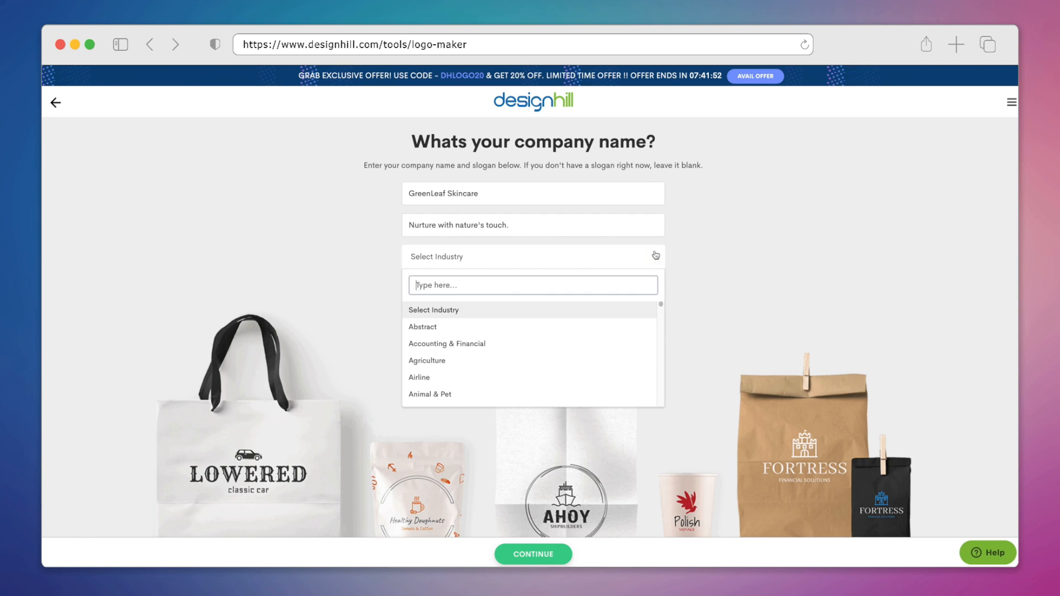
pyautogui.write('beaut')
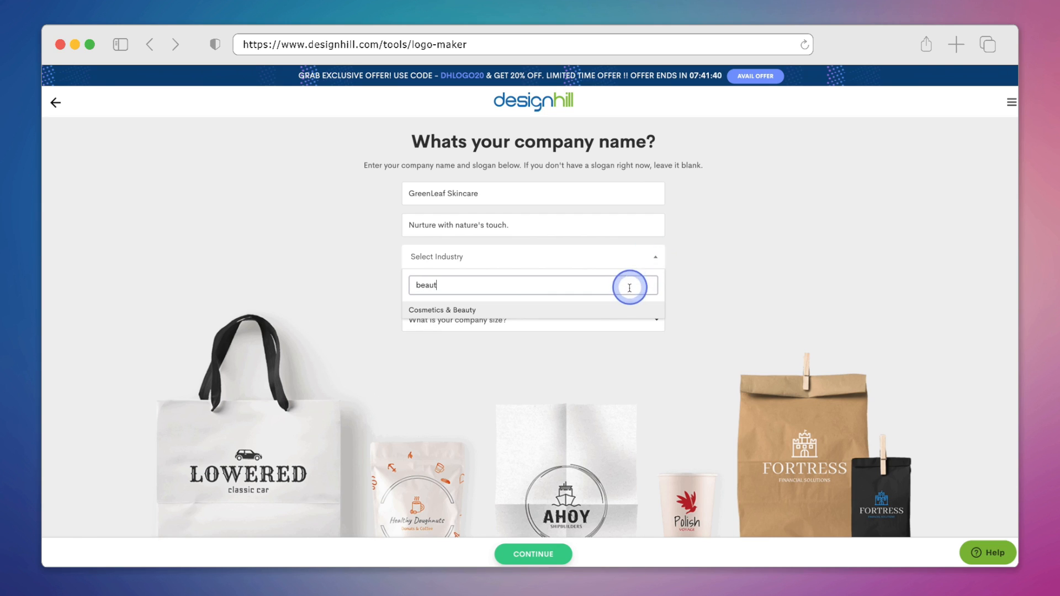
pyautogui.click(612, 311)
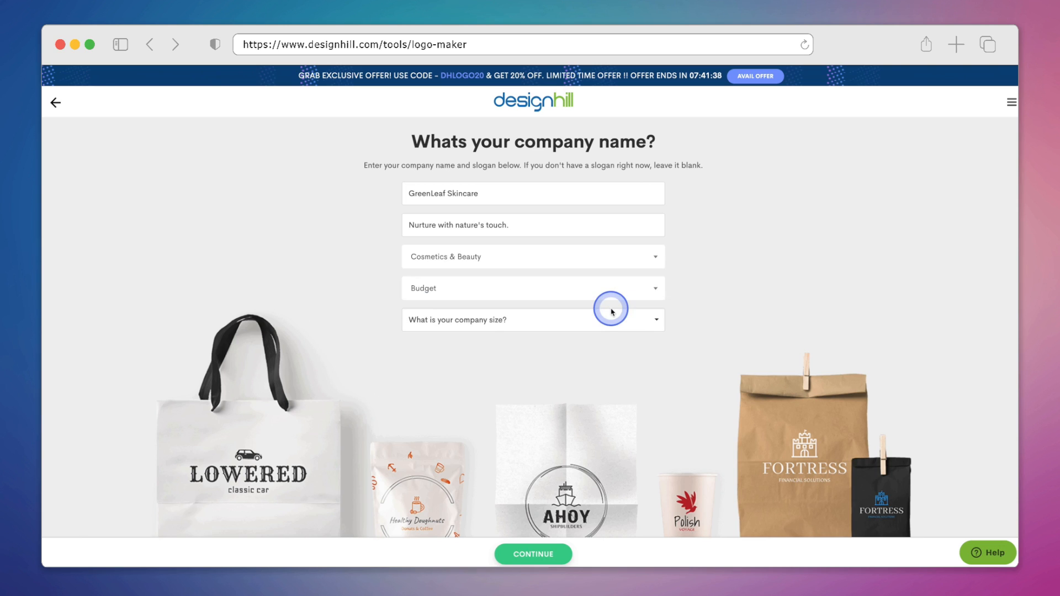
pyautogui.click(610, 291)
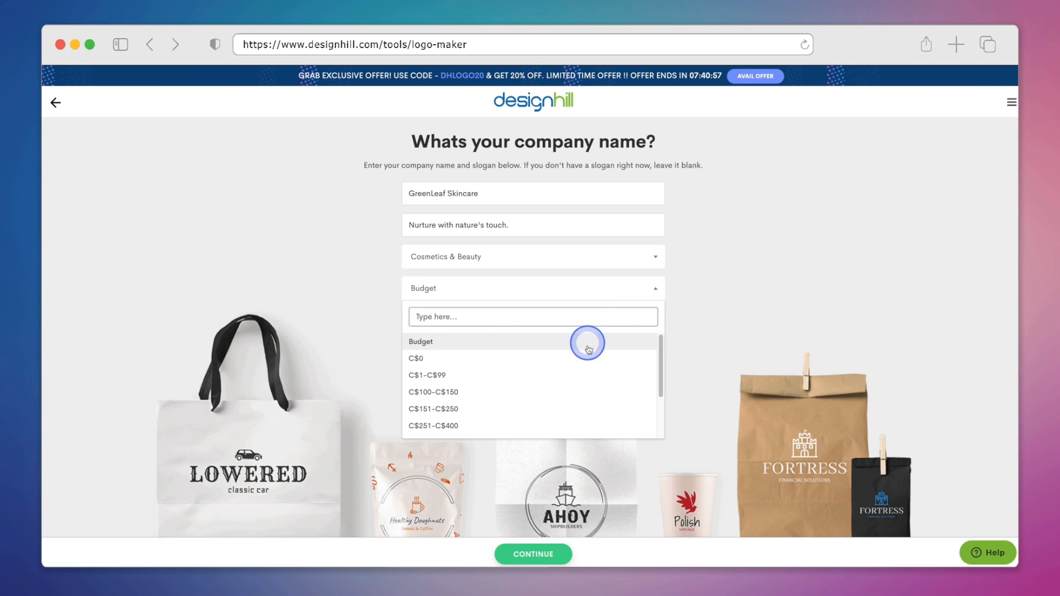
pyautogui.click(482, 381)
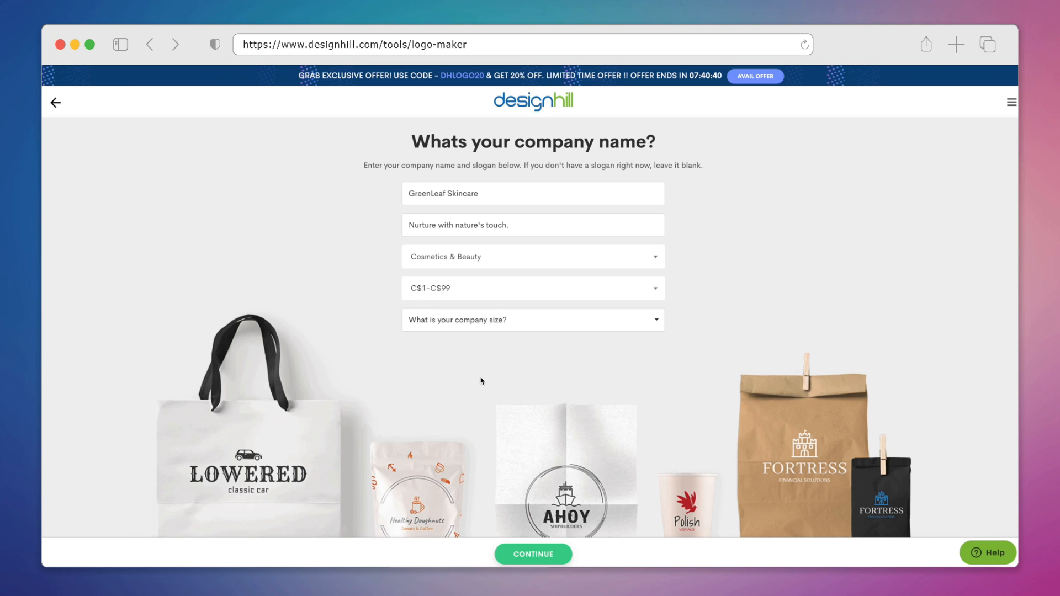
# Step: Set the company size to 10-20 and continue
pyautogui.click(559, 328)
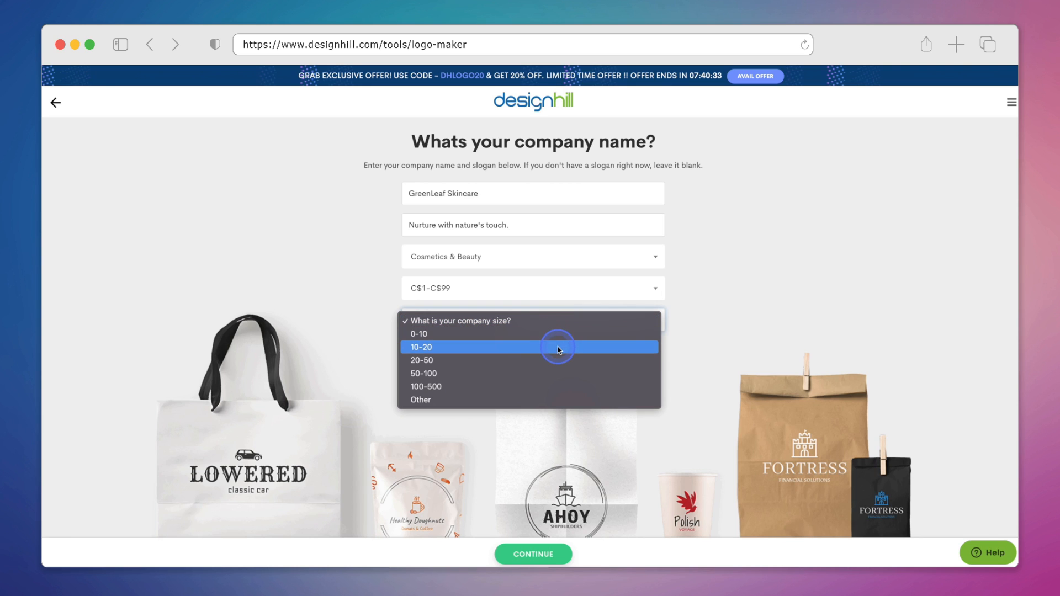
pyautogui.click(558, 347)
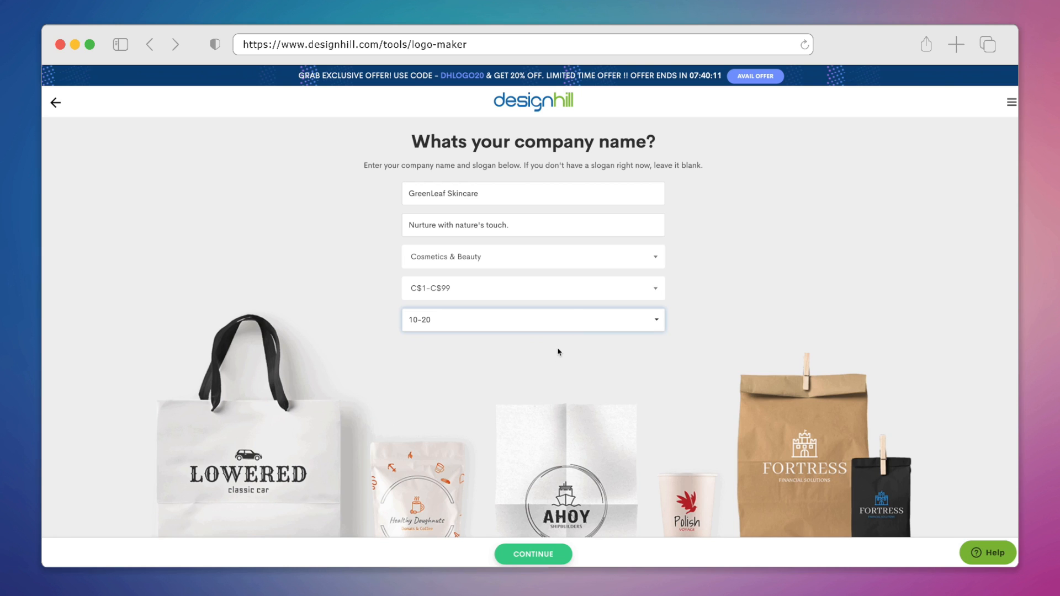
pyautogui.click(566, 551)
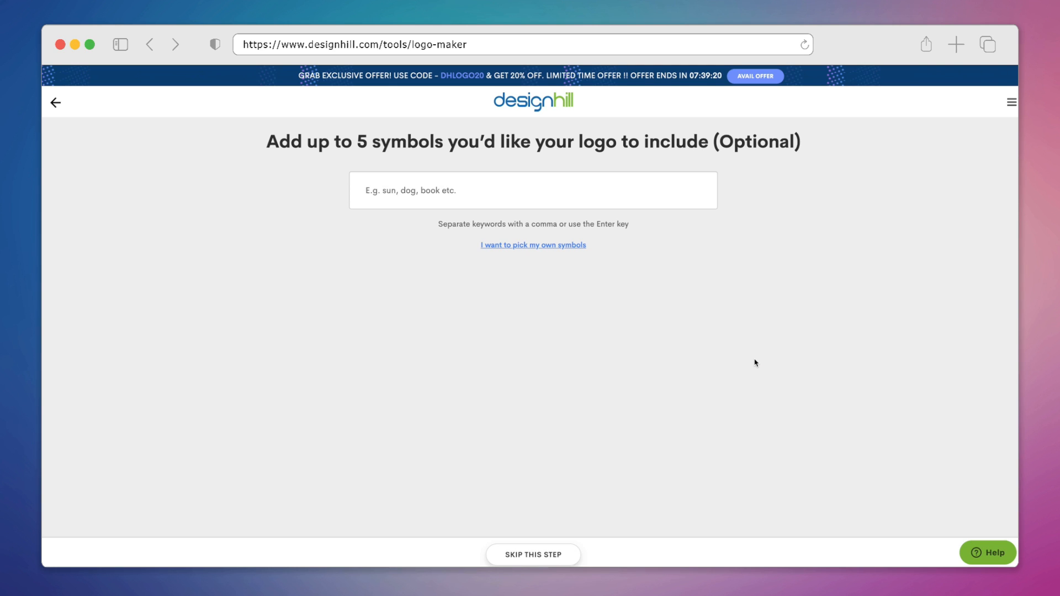
# Step: Add the symbols leaf, plant, cream, flower and cosmetics, then continue
pyautogui.write('leaf')
pyautogui.press('Return')
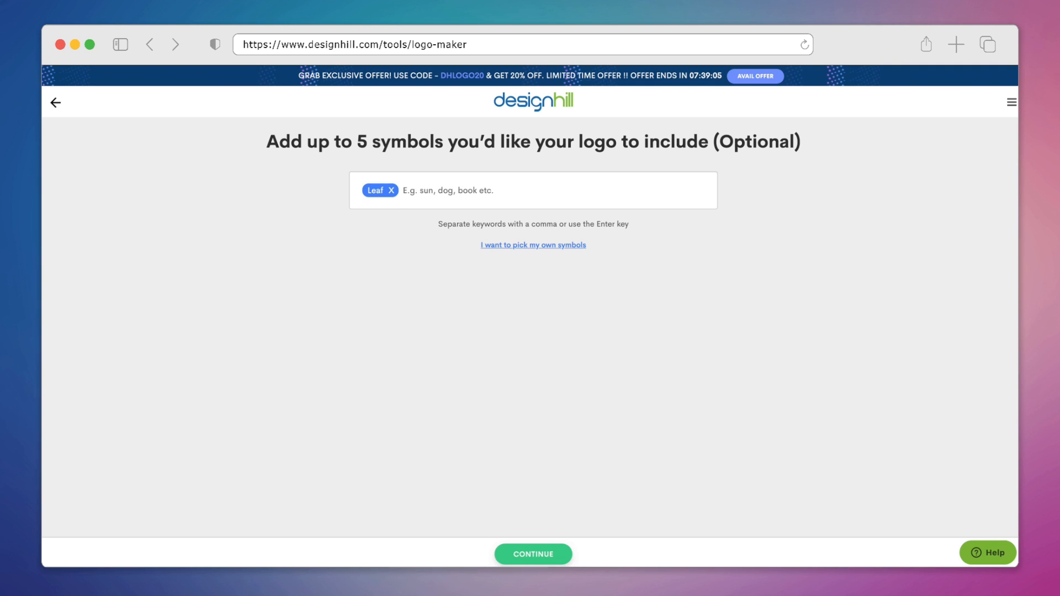
pyautogui.write('plant')
pyautogui.press('Return')
pyautogui.write('cream')
pyautogui.press('Return')
pyautogui.write('flower')
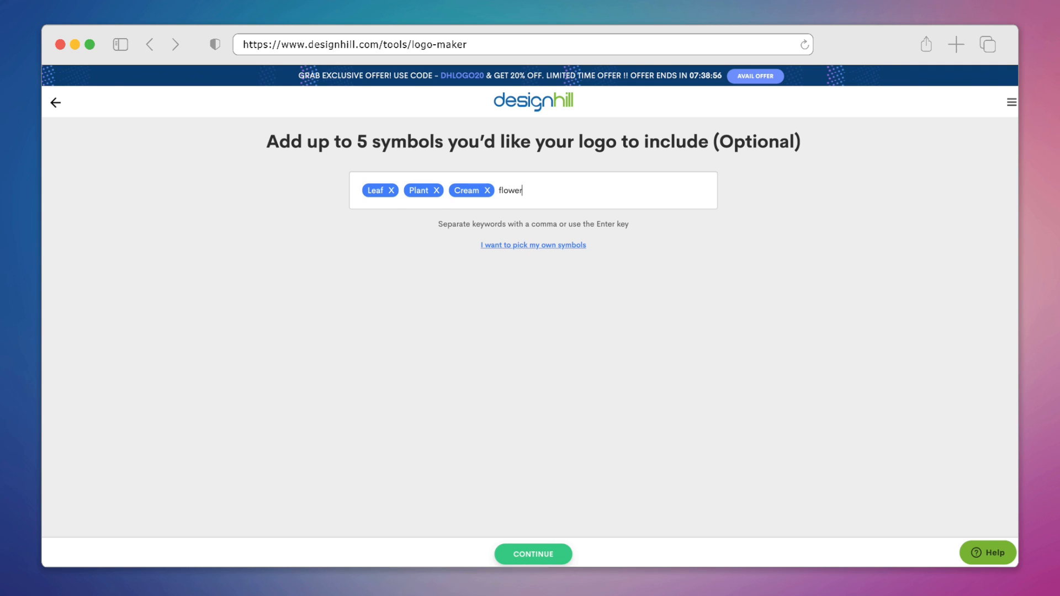
pyautogui.press('Return')
pyautogui.write('cosmetics')
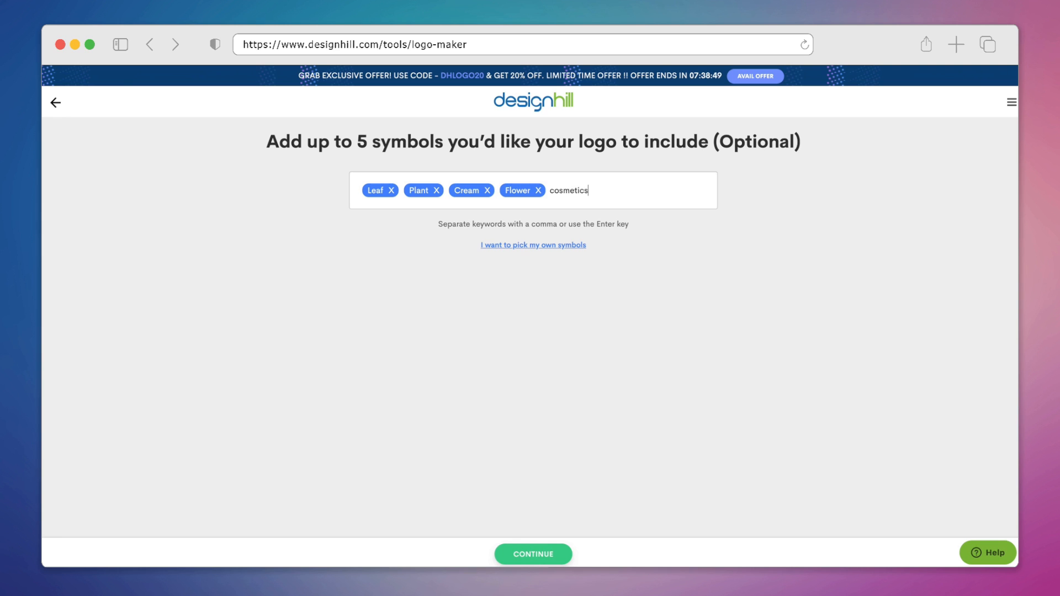
pyautogui.press('Return')
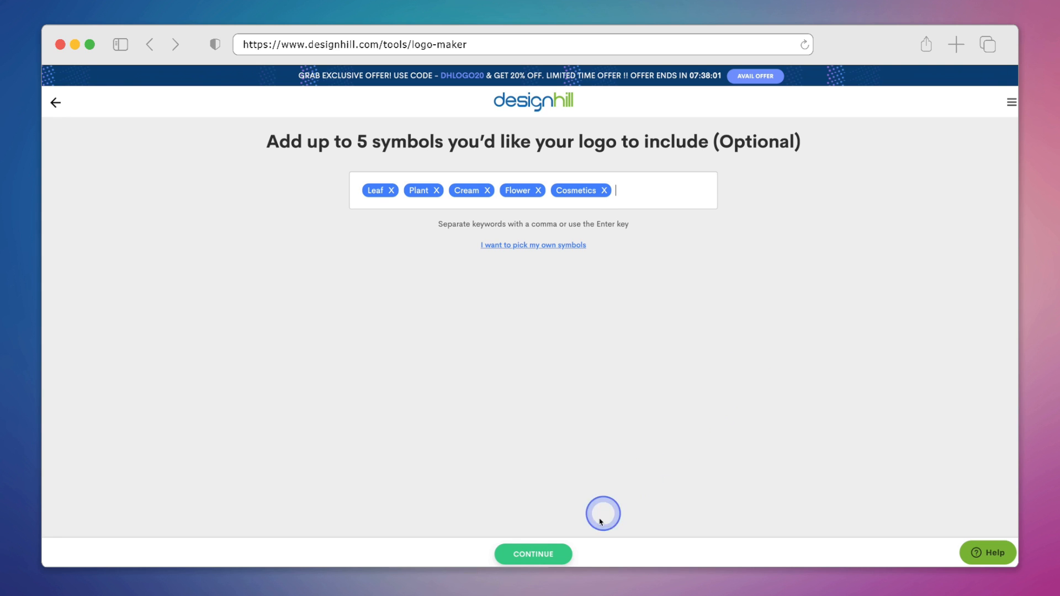
pyautogui.click(569, 555)
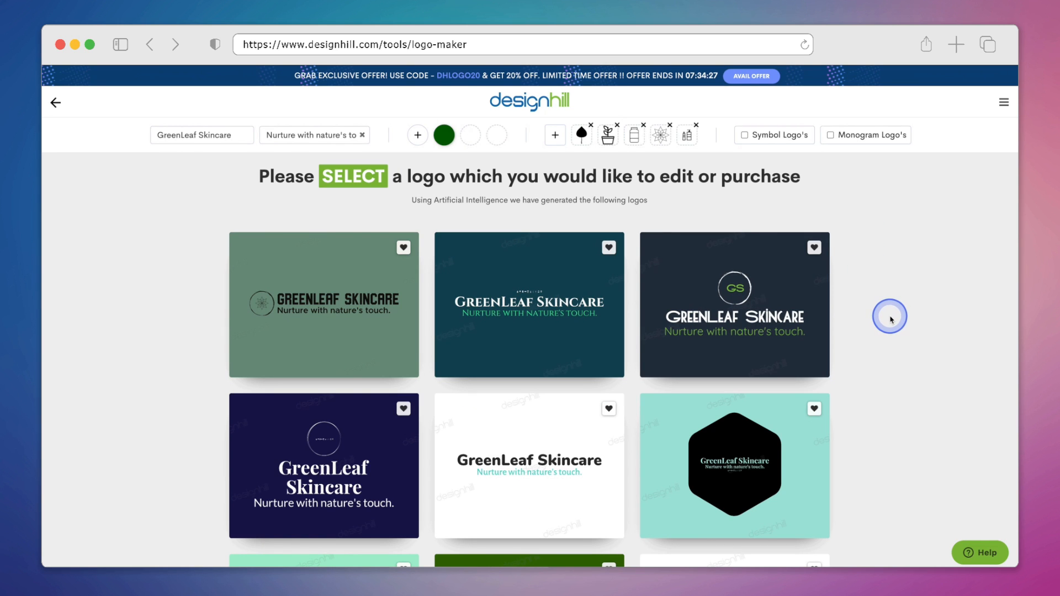
# Step: Browse the generated logo options, loading more logos
pyautogui.scroll(-5, 890, 320)
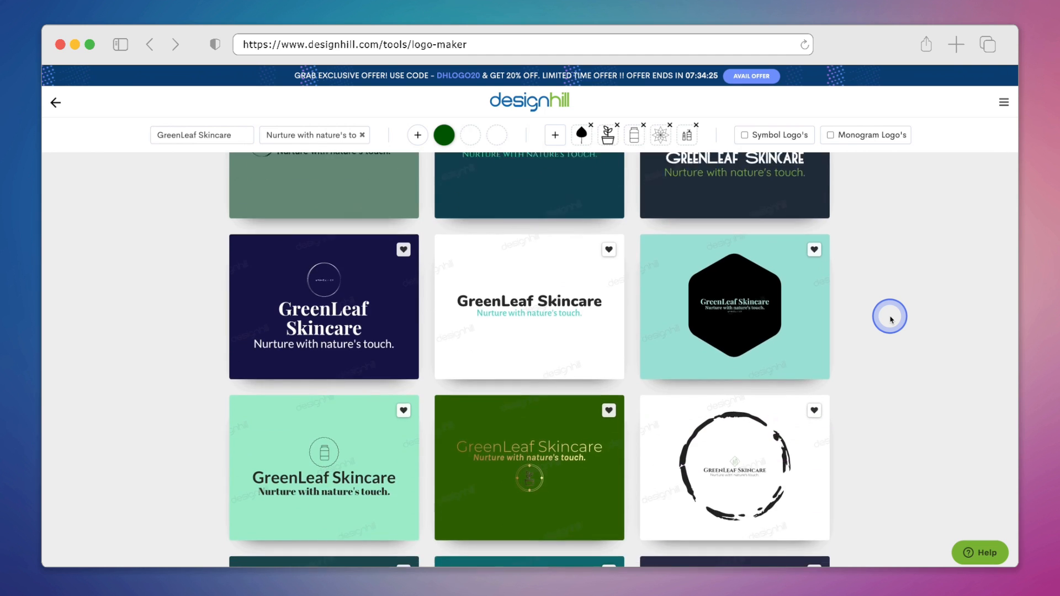
pyautogui.scroll(-3, 890, 319)
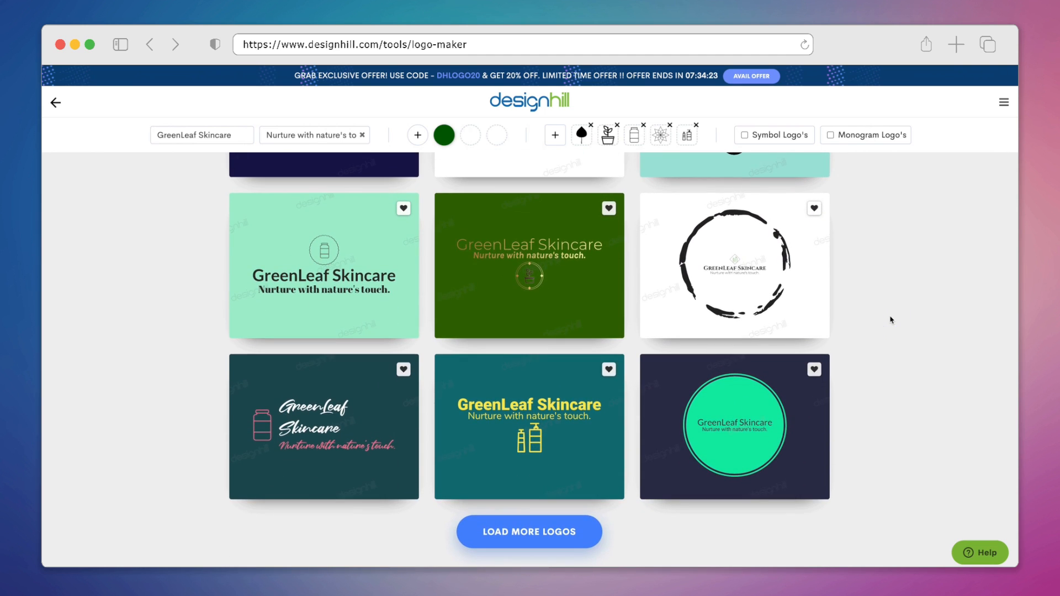
pyautogui.click(575, 538)
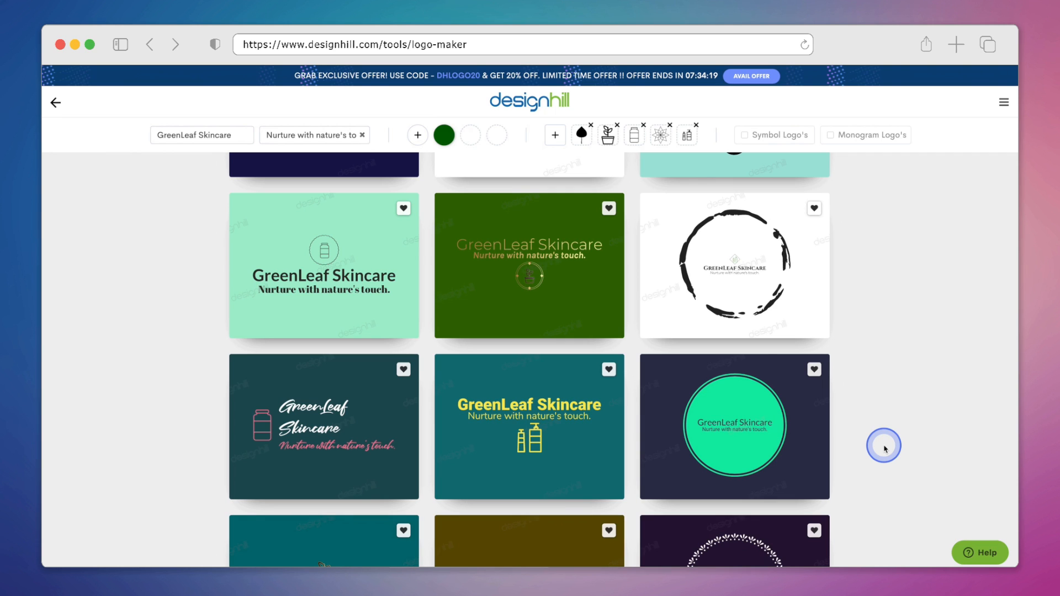
pyautogui.scroll(-7, 884, 447)
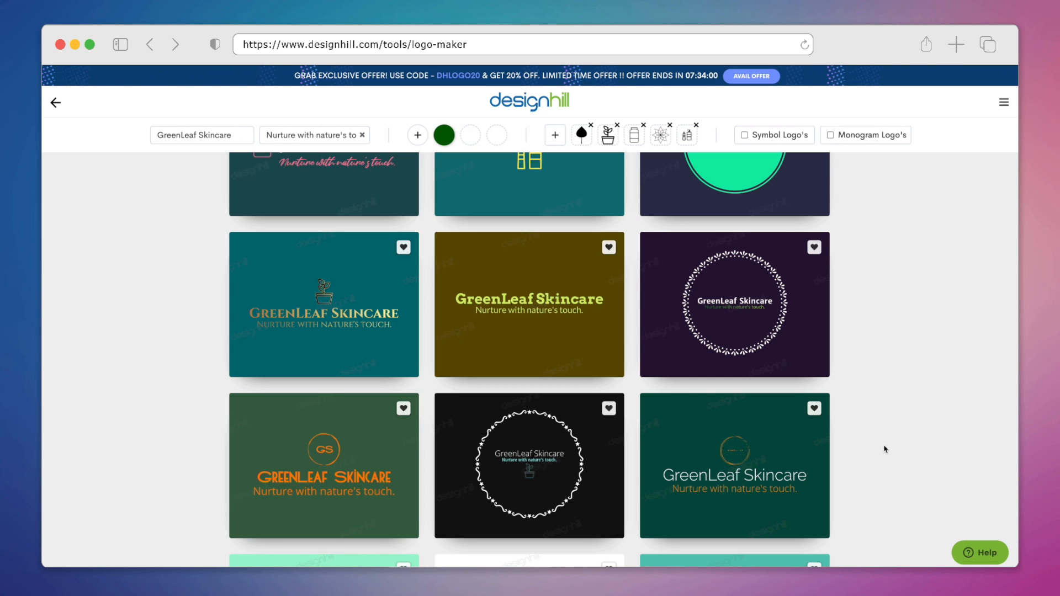
# Step: Open the mint-green GreenLeaf Skincare logo with the bottle icon in the logo editor
pyautogui.scroll(-5, 884, 449)
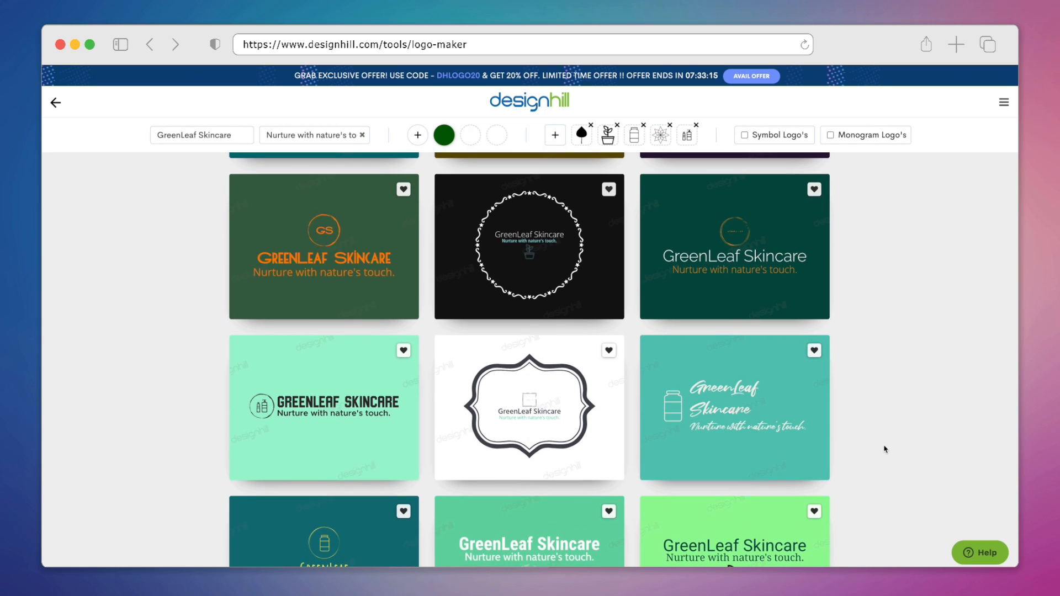
pyautogui.scroll(-3, 885, 449)
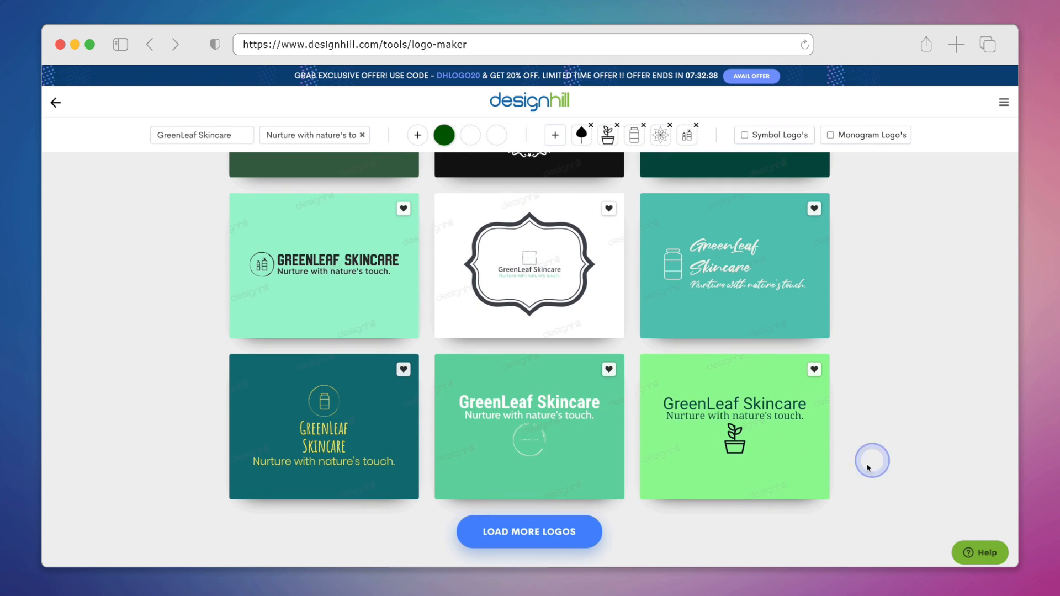
pyautogui.moveTo(278, 298)
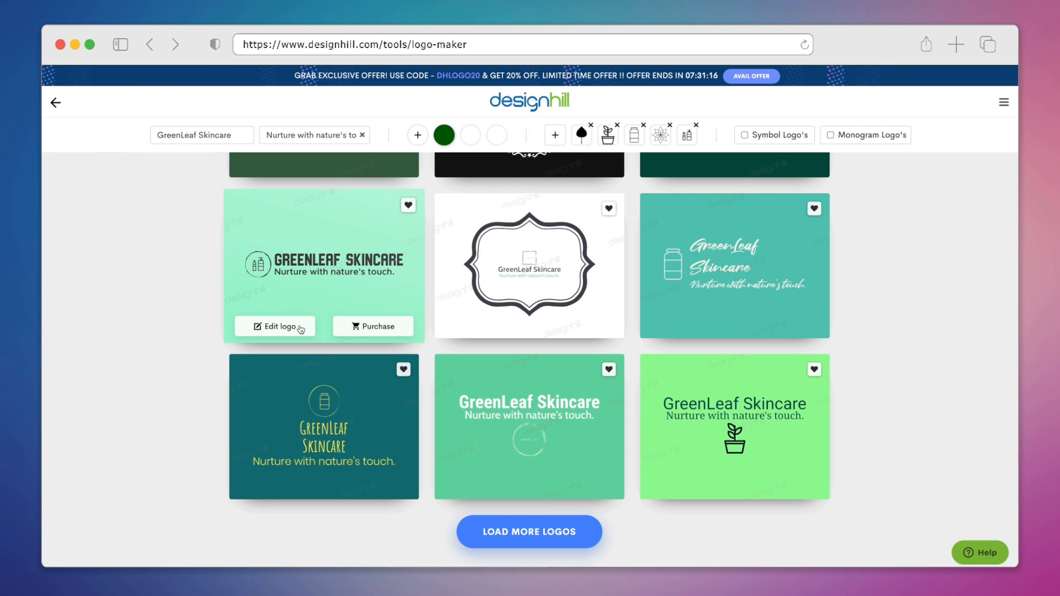
pyautogui.click(300, 328)
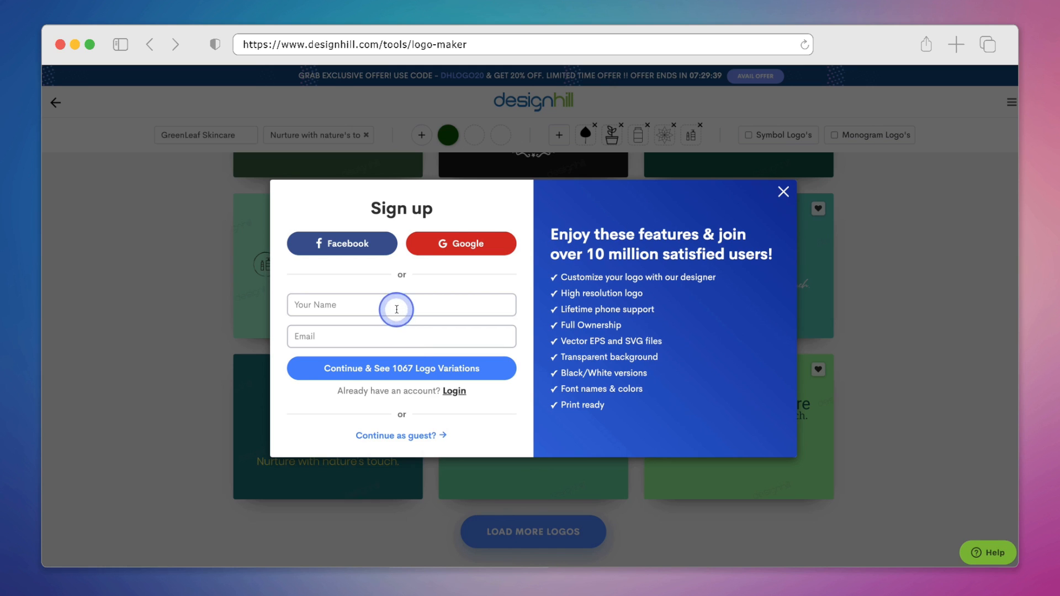
# Step: Sign up with the name GreenLeaf Skincare and an e-mail address, then continue to the editor
pyautogui.click(397, 303)
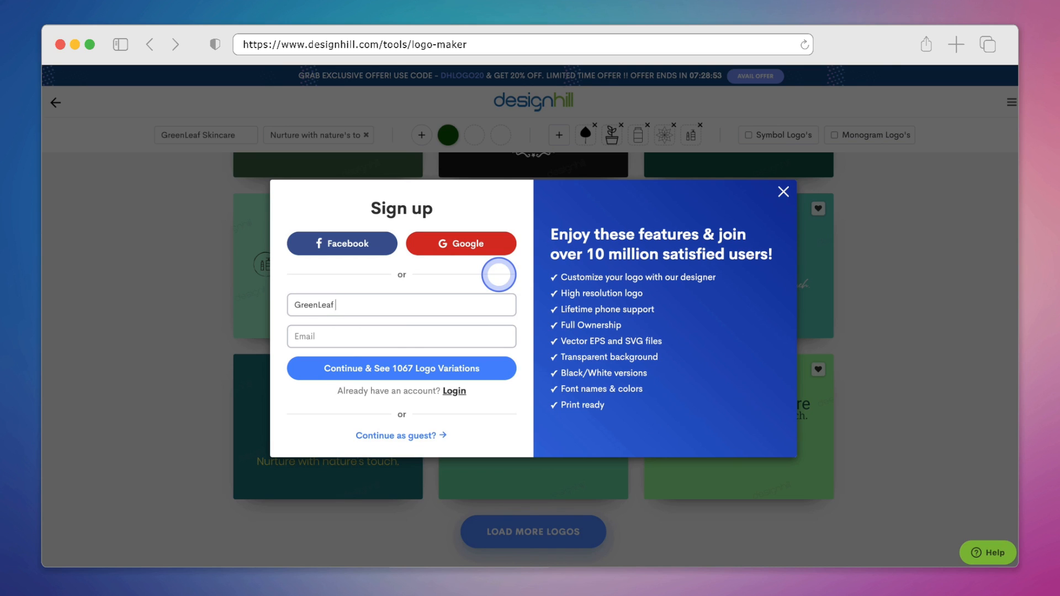
pyautogui.write('re')
pyautogui.click(474, 336)
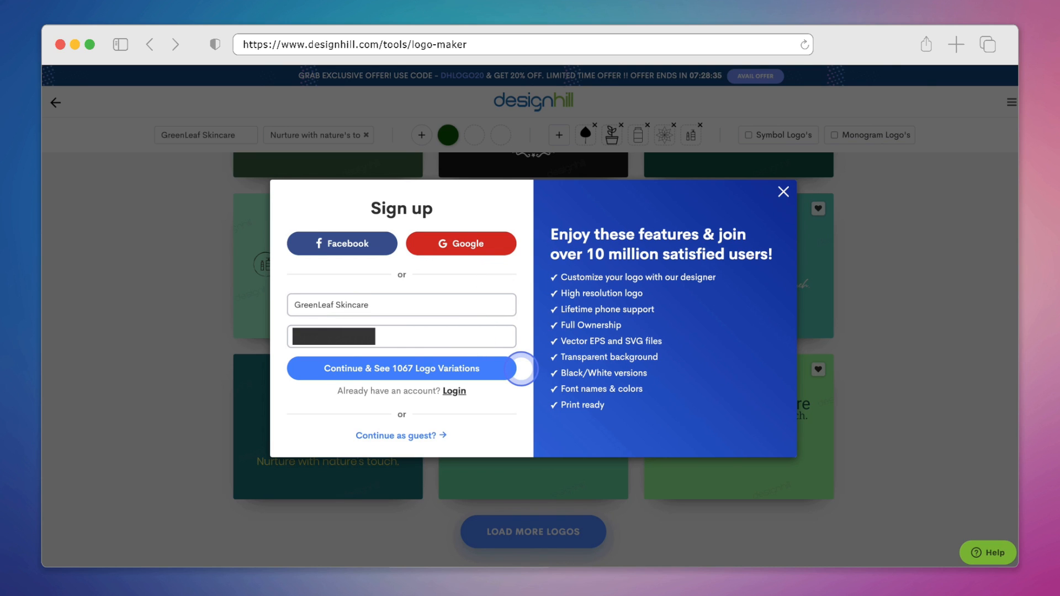
pyautogui.click(519, 369)
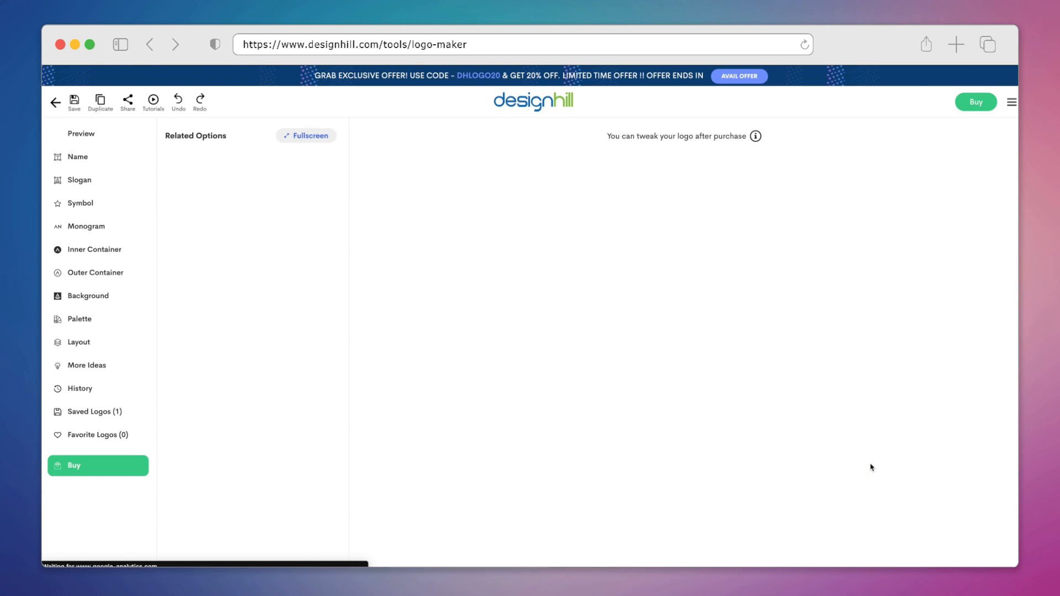
# Step: Change the company name's font to a serif style and apply it to the logo
pyautogui.scroll(-3, 870, 468)
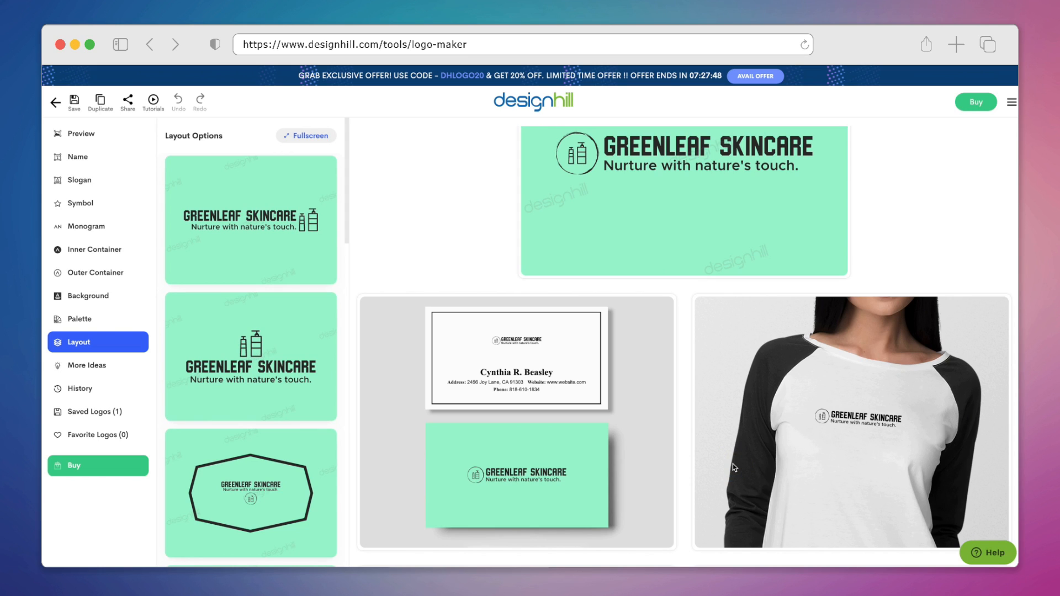
pyautogui.scroll(-10, 733, 468)
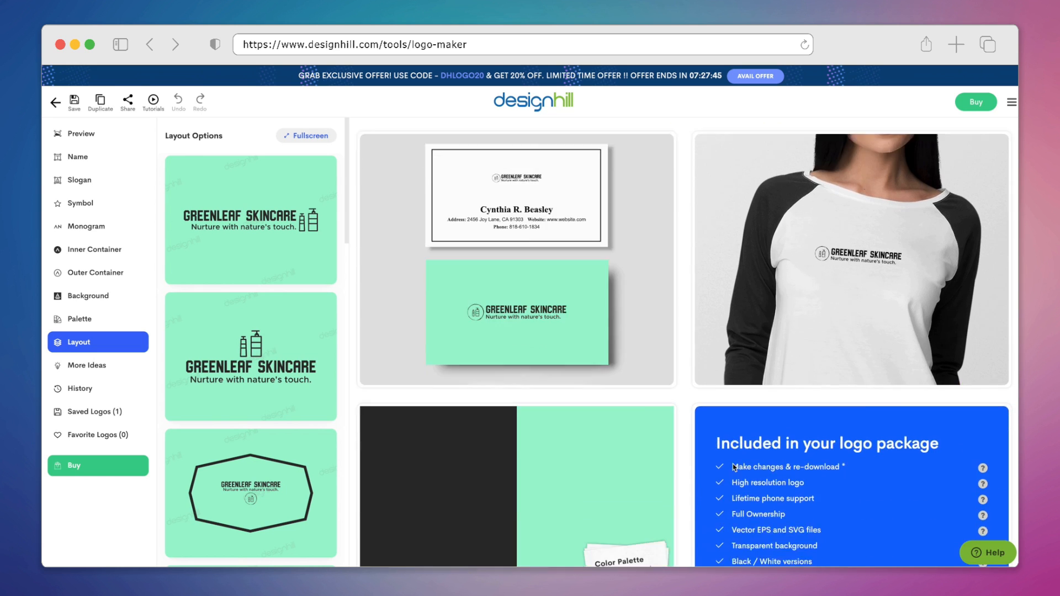
pyautogui.scroll(-7, 733, 464)
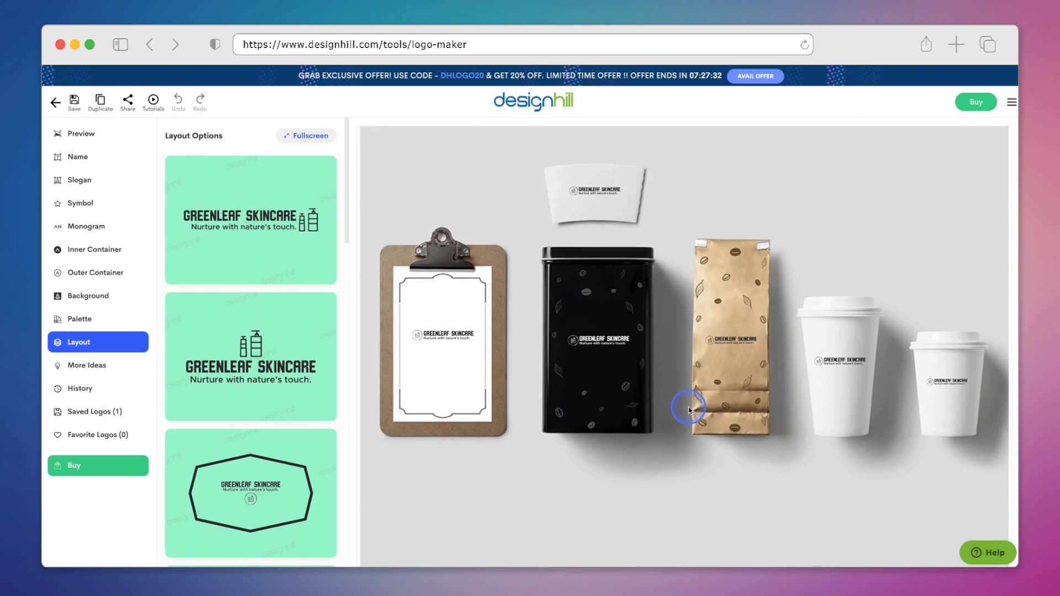
pyautogui.scroll(15, 688, 409)
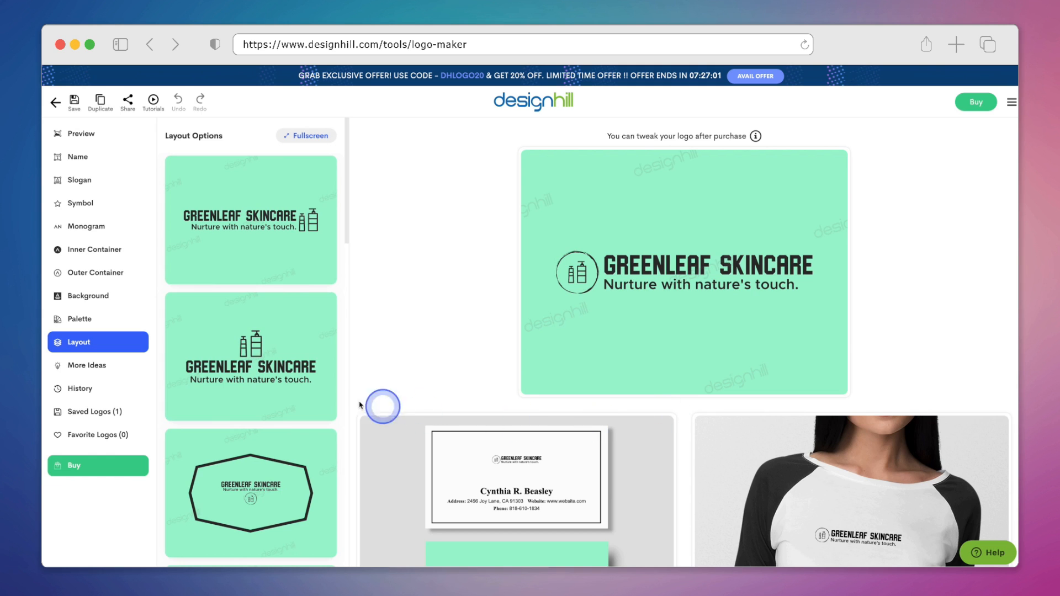
pyautogui.click(113, 161)
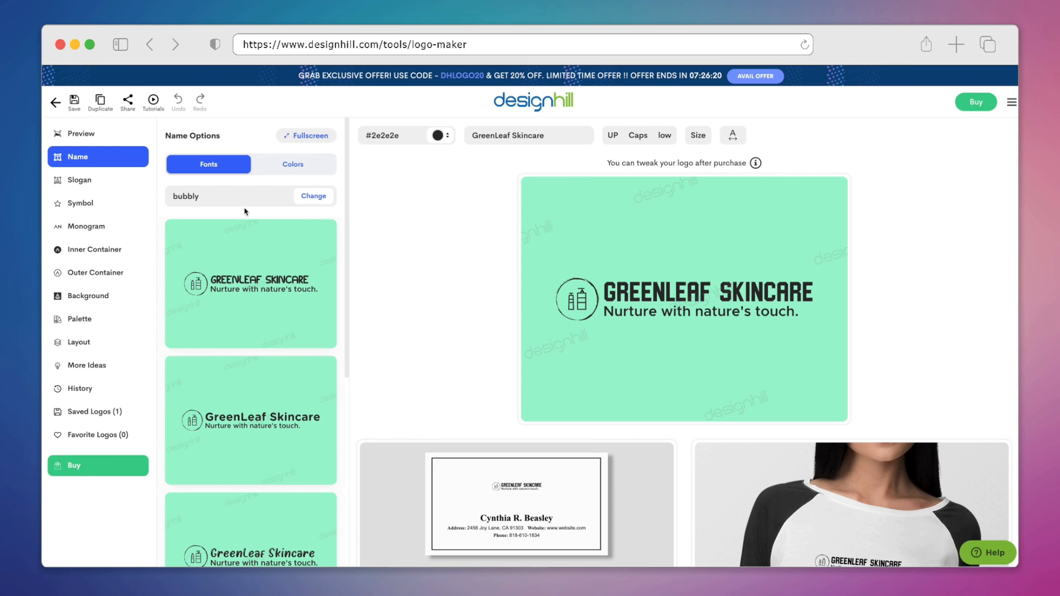
pyautogui.click(327, 195)
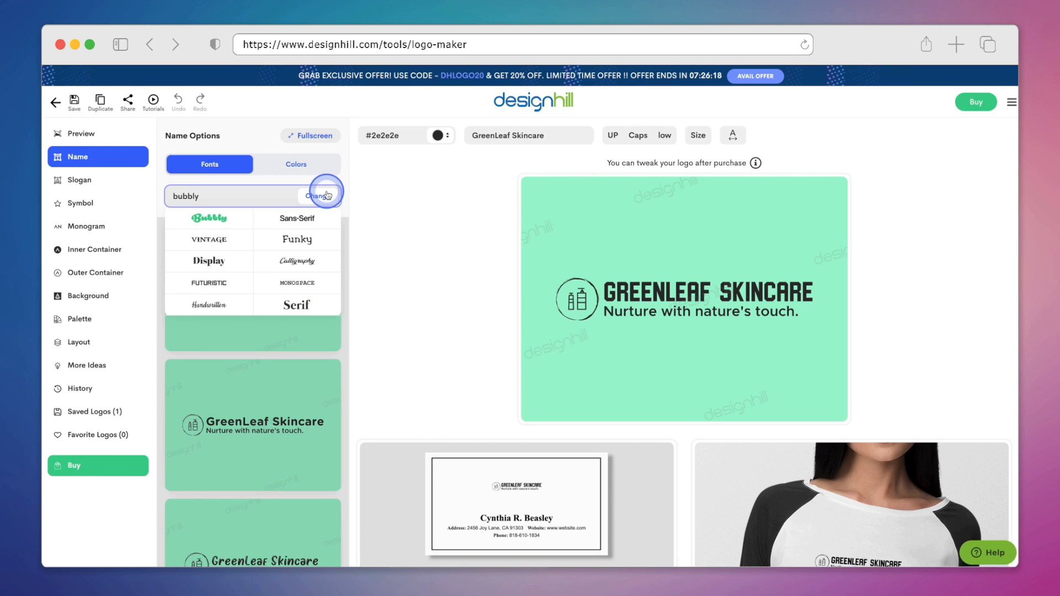
pyautogui.click(331, 262)
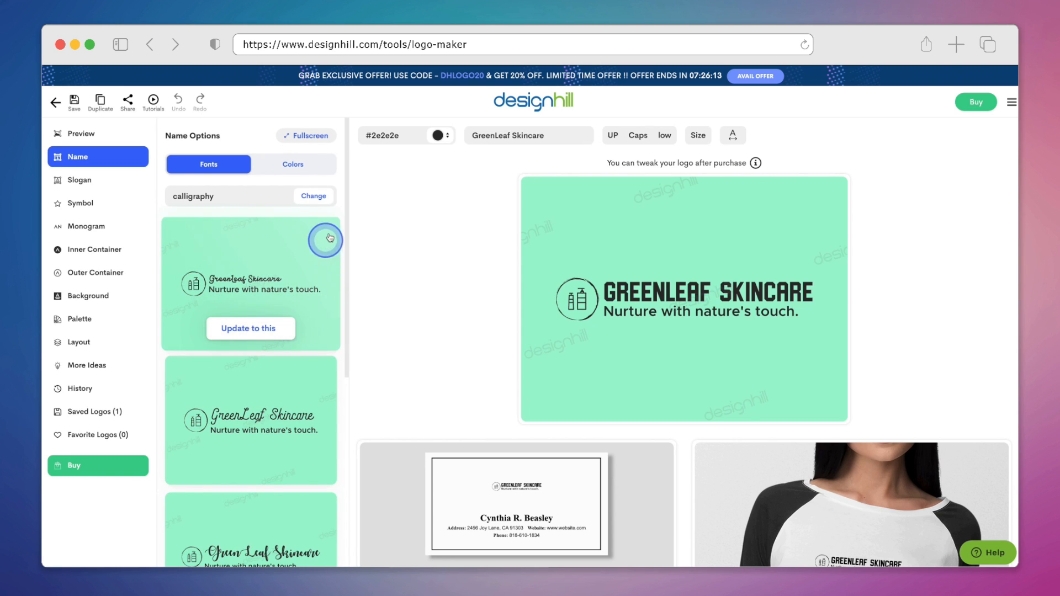
pyautogui.click(326, 197)
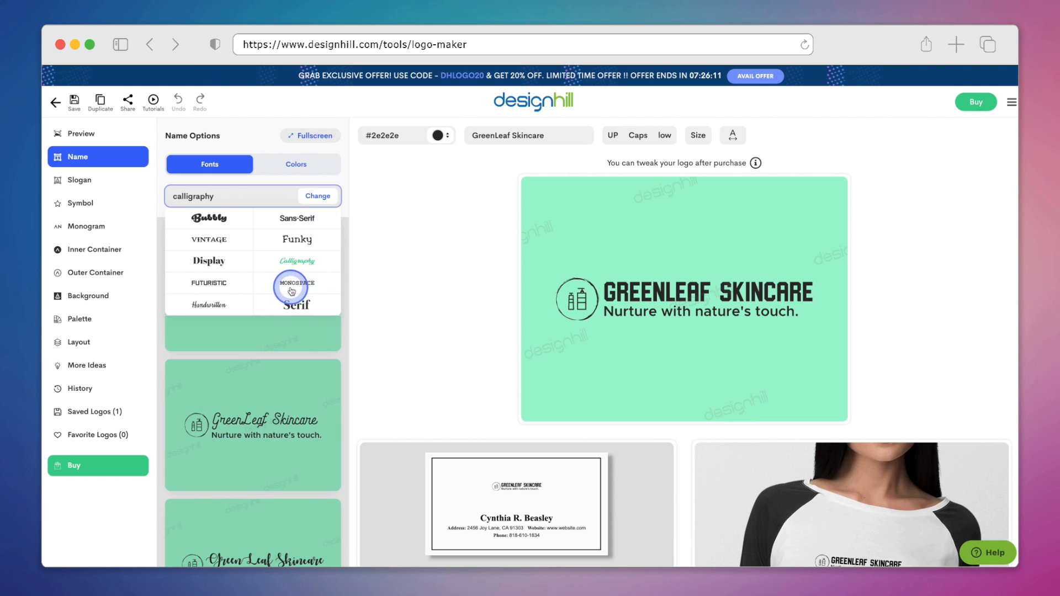
pyautogui.click(230, 303)
pyautogui.moveTo(334, 300)
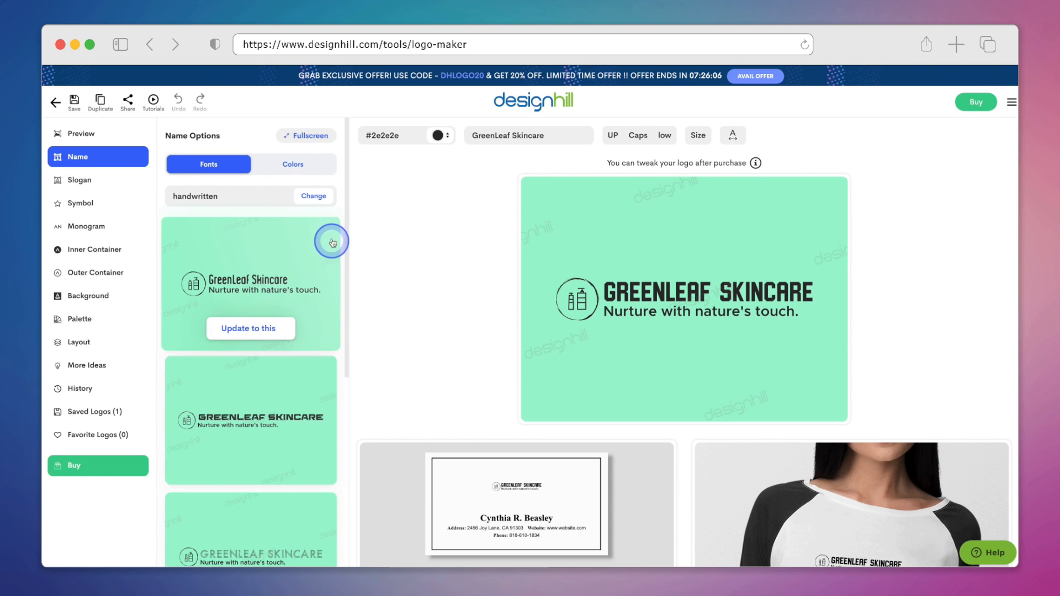
pyautogui.click(324, 197)
pyautogui.click(316, 311)
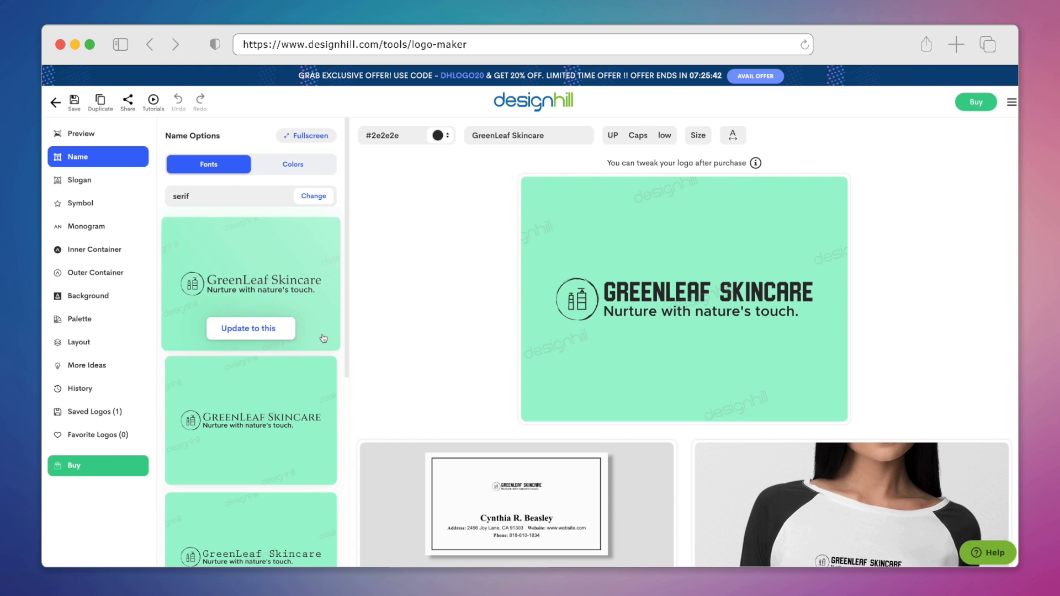
pyautogui.click(322, 338)
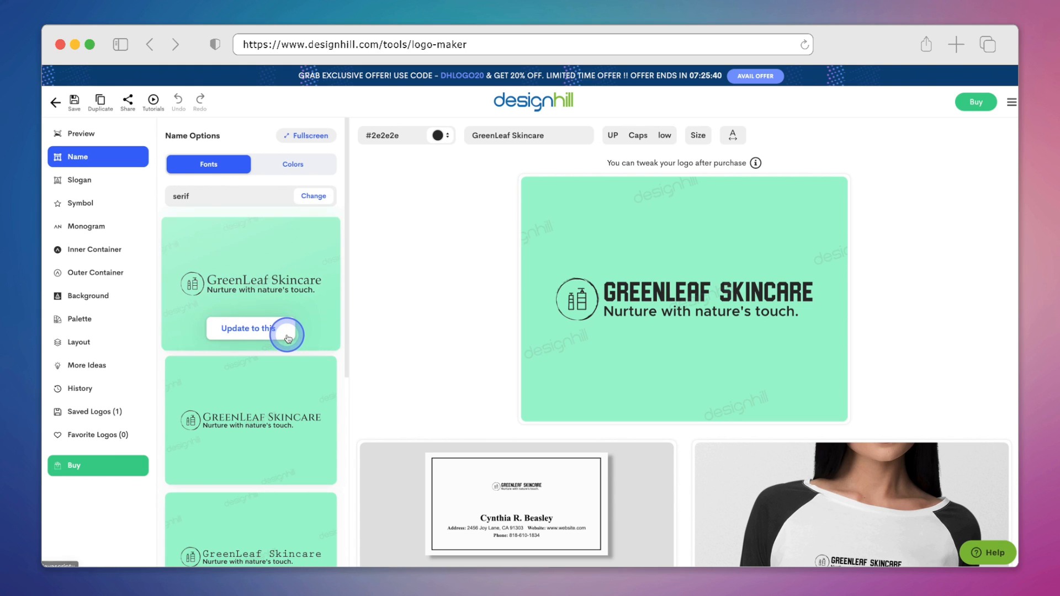
pyautogui.click(290, 335)
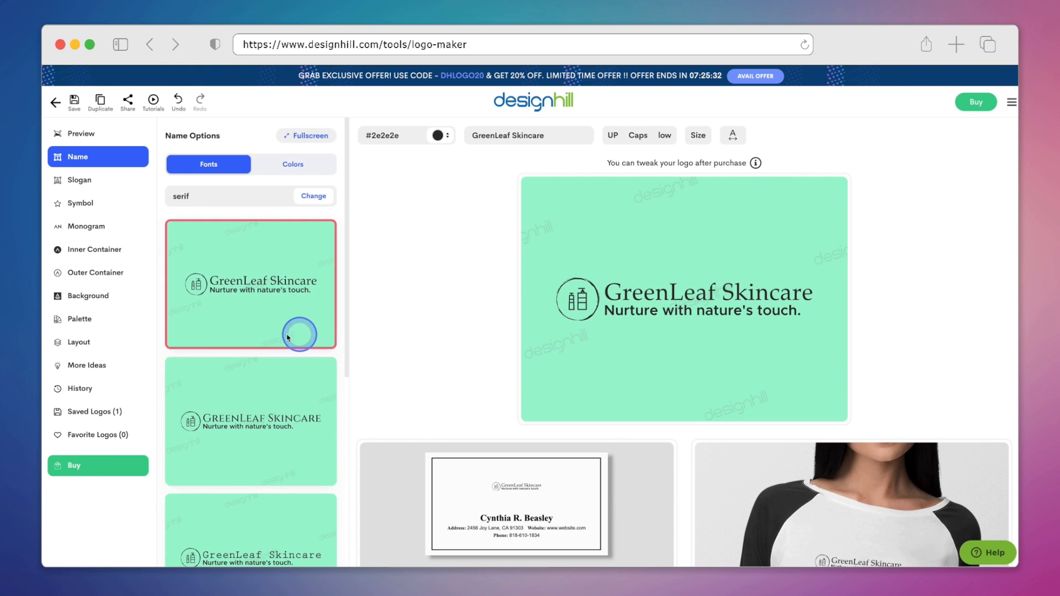
# Step: Change the slogan's font to a sans-serif style and apply it to the logo
pyautogui.click(107, 180)
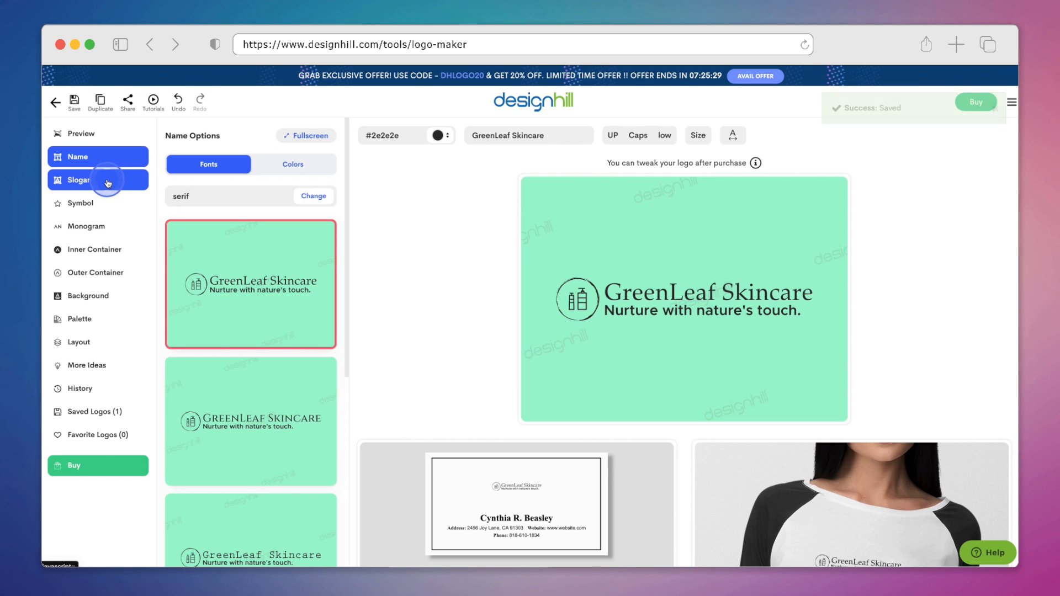
pyautogui.click(311, 199)
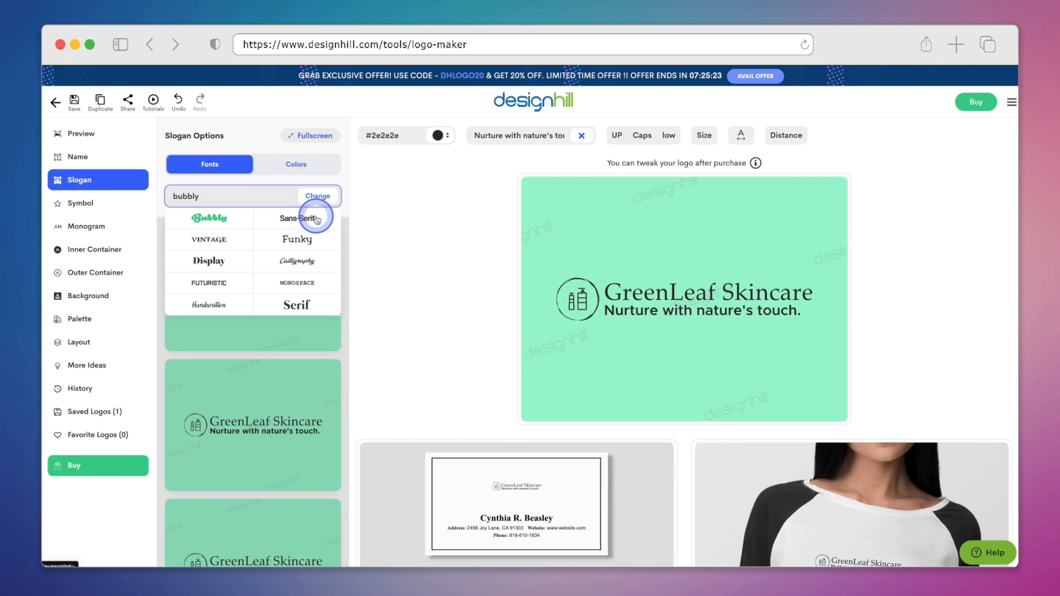
pyautogui.click(317, 219)
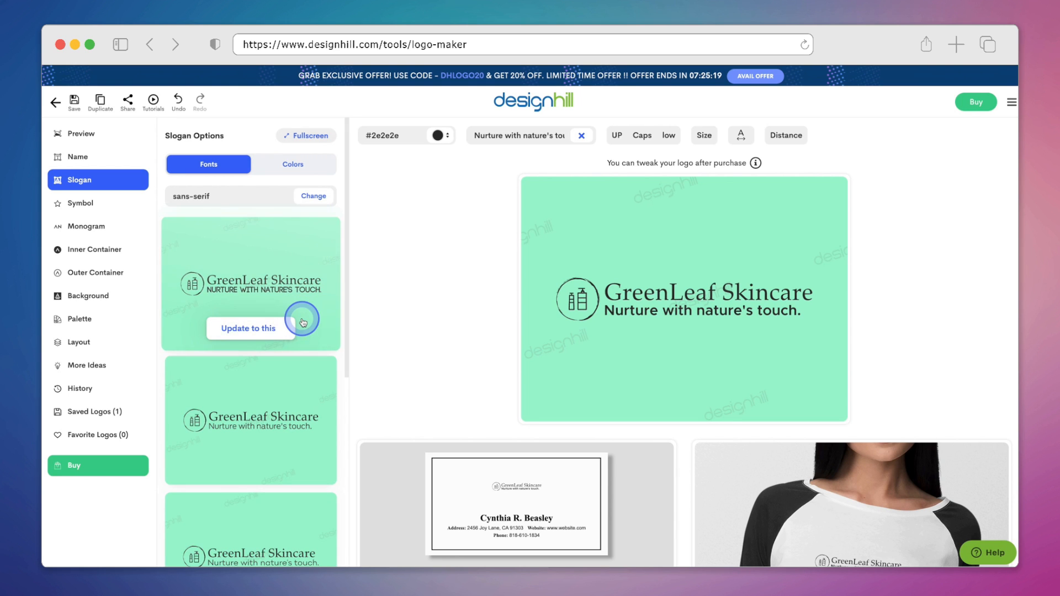
pyautogui.scroll(-3, 303, 322)
pyautogui.scroll(-3, 303, 323)
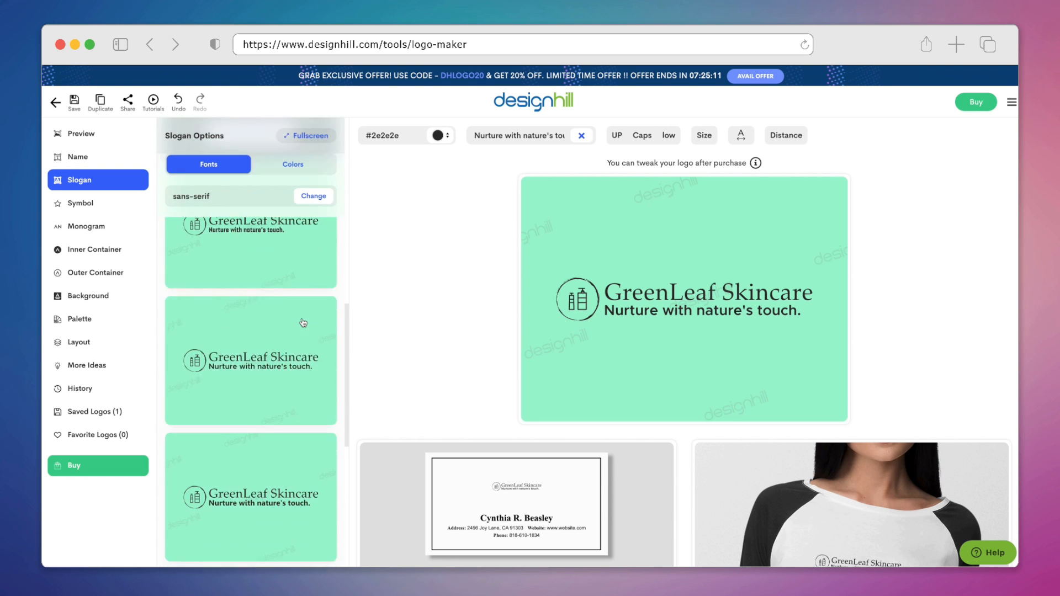
pyautogui.scroll(-3, 297, 368)
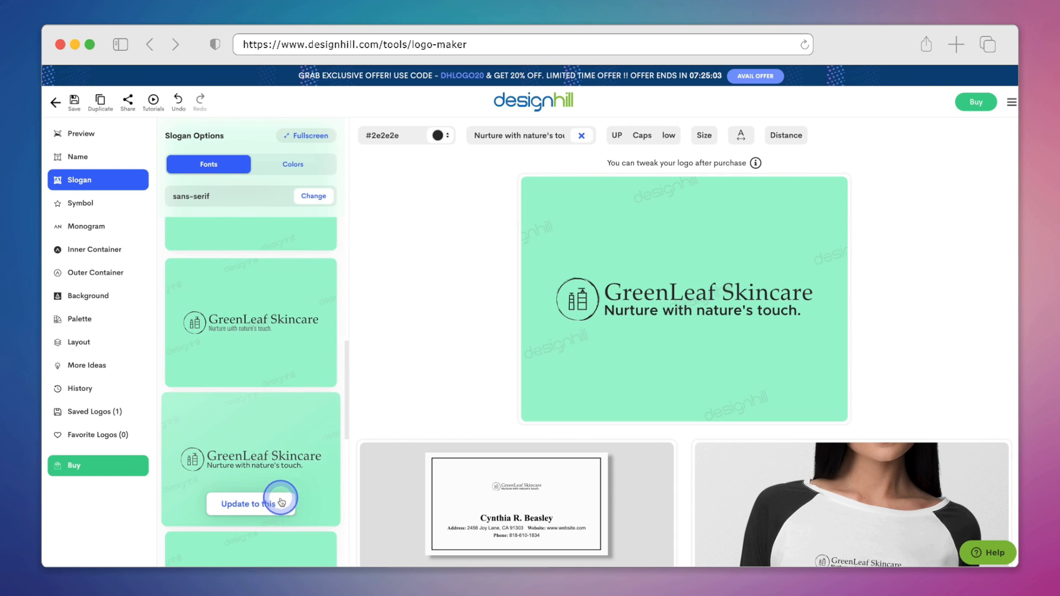
pyautogui.click(281, 503)
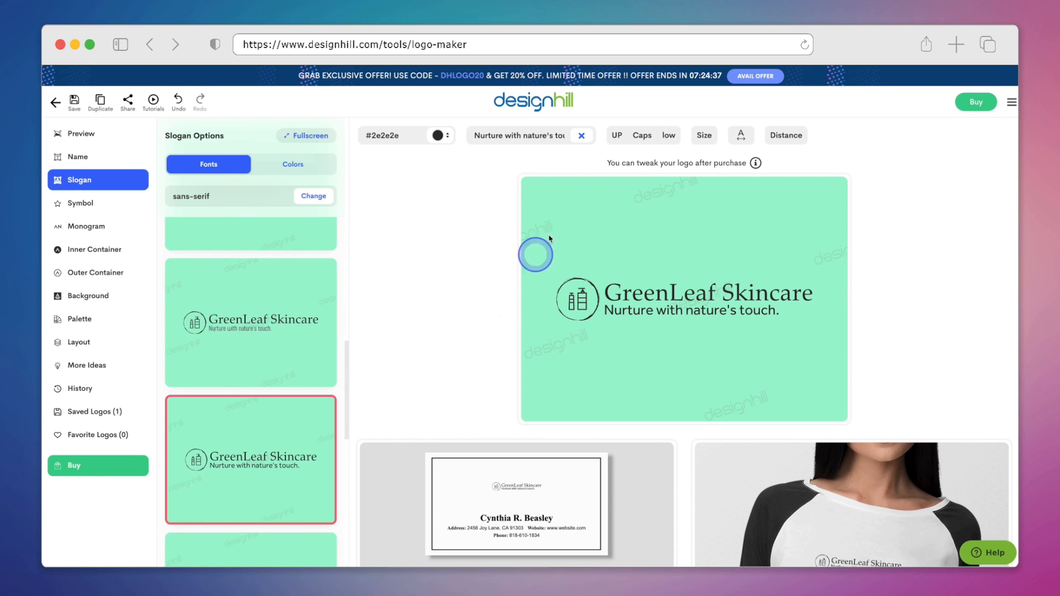
# Step: Set the slogan to capitalized case and its letter spacing to 4
pyautogui.click(643, 136)
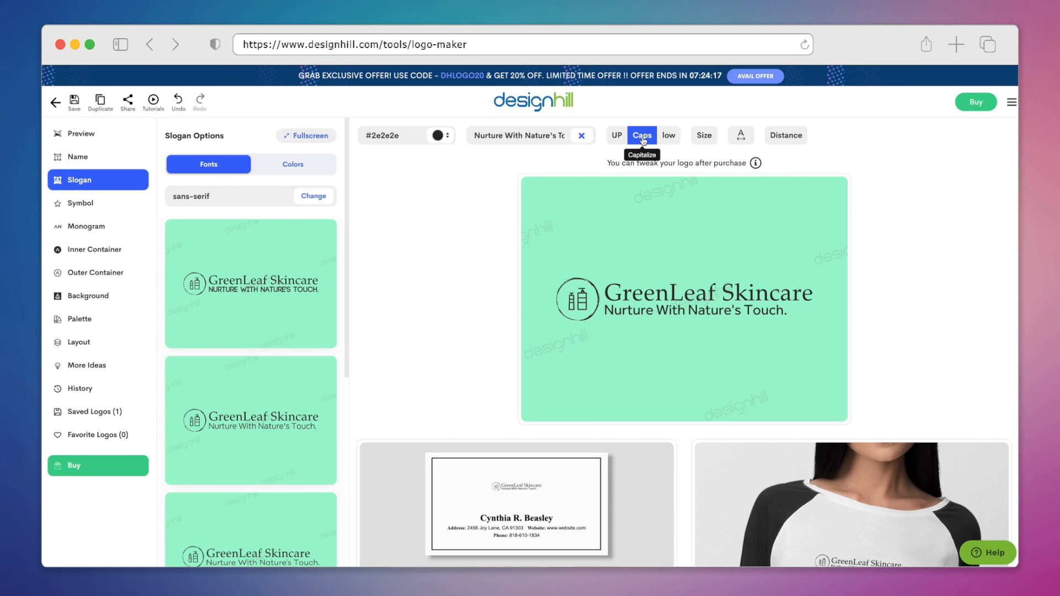
pyautogui.click(668, 137)
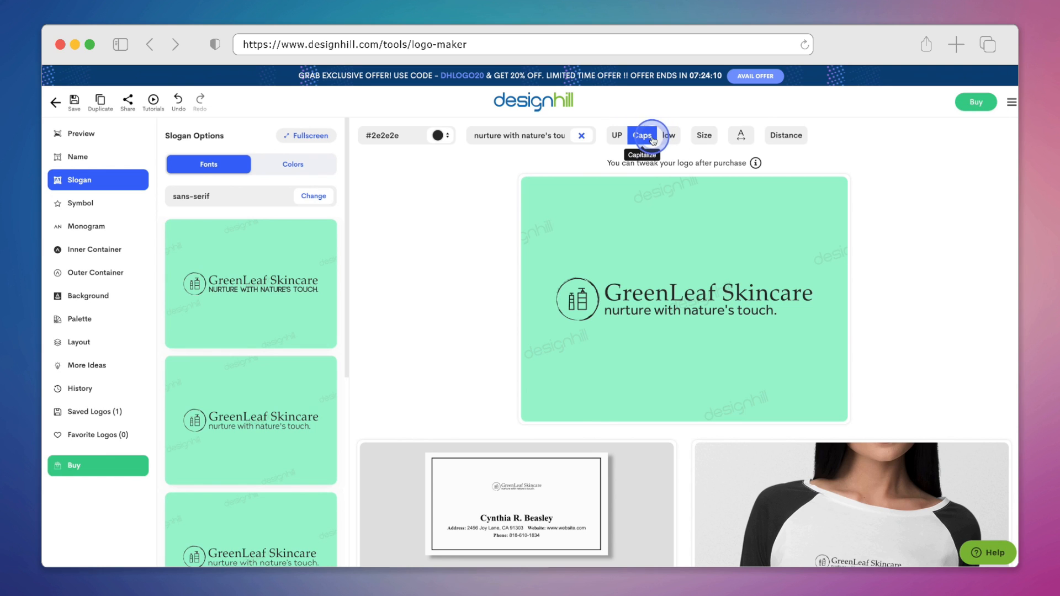
pyautogui.click(668, 136)
pyautogui.click(742, 138)
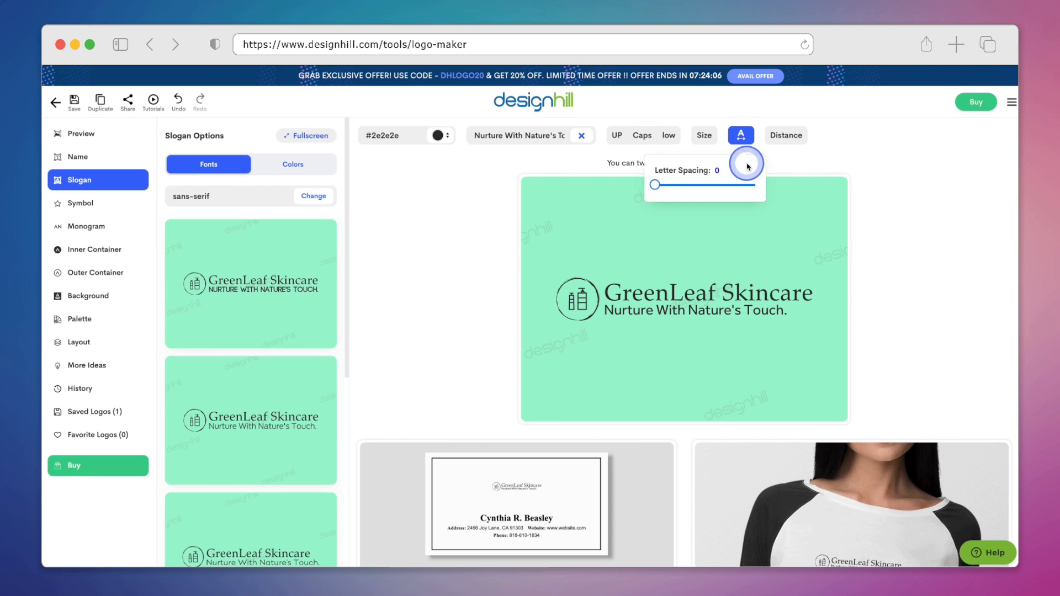
pyautogui.click(663, 189)
pyautogui.moveTo(663, 189); pyautogui.dragTo(665, 189)
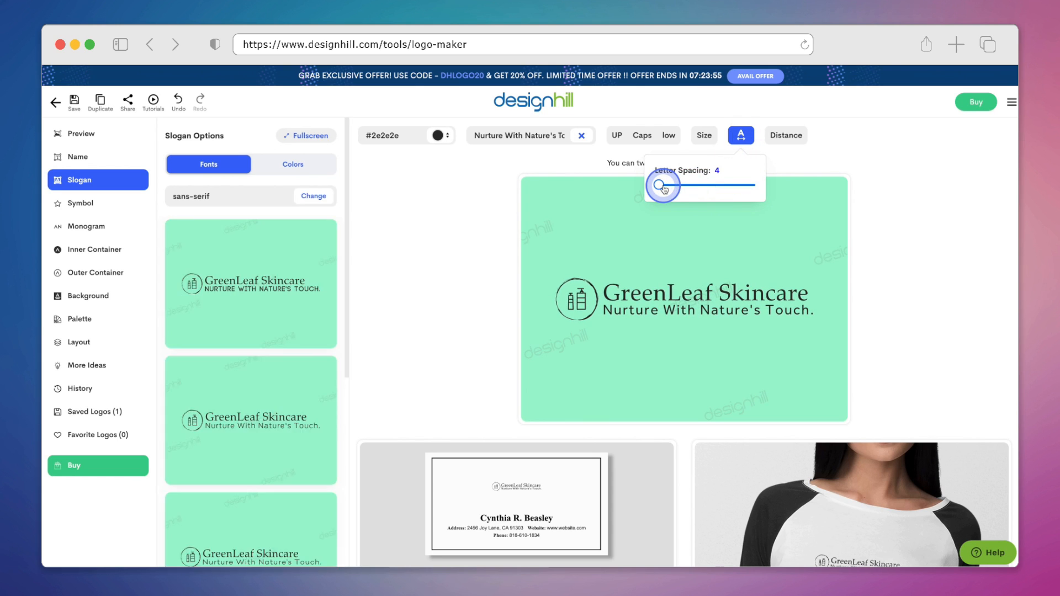
# Step: Delete the trailing period from the slogan text
pyautogui.click(527, 136)
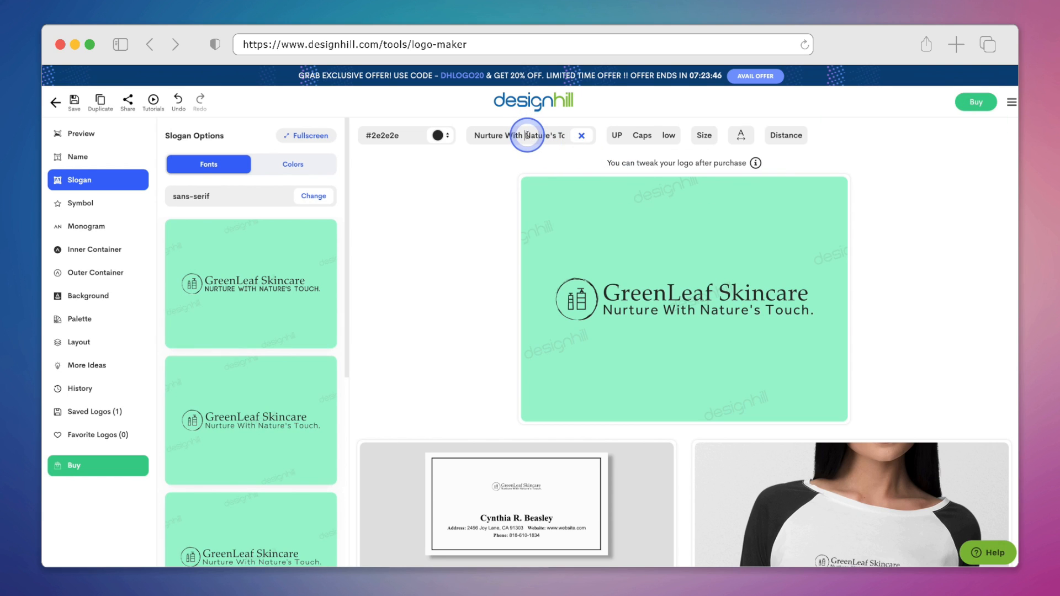
pyautogui.press('Down')
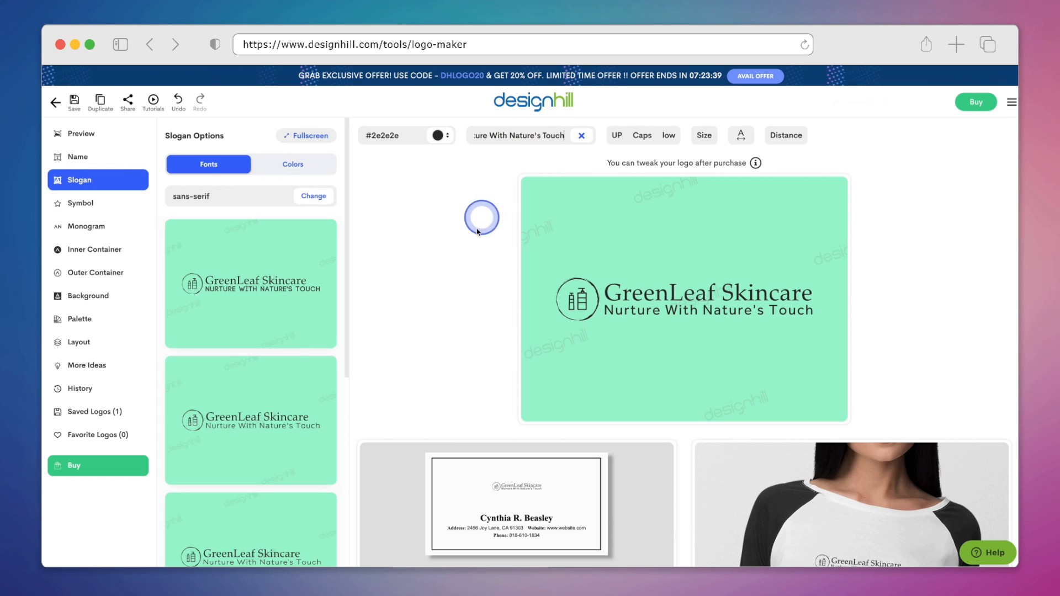
# Step: Filter background templates by the green colour and apply the #53bc91 green background to the logo
pyautogui.click(105, 205)
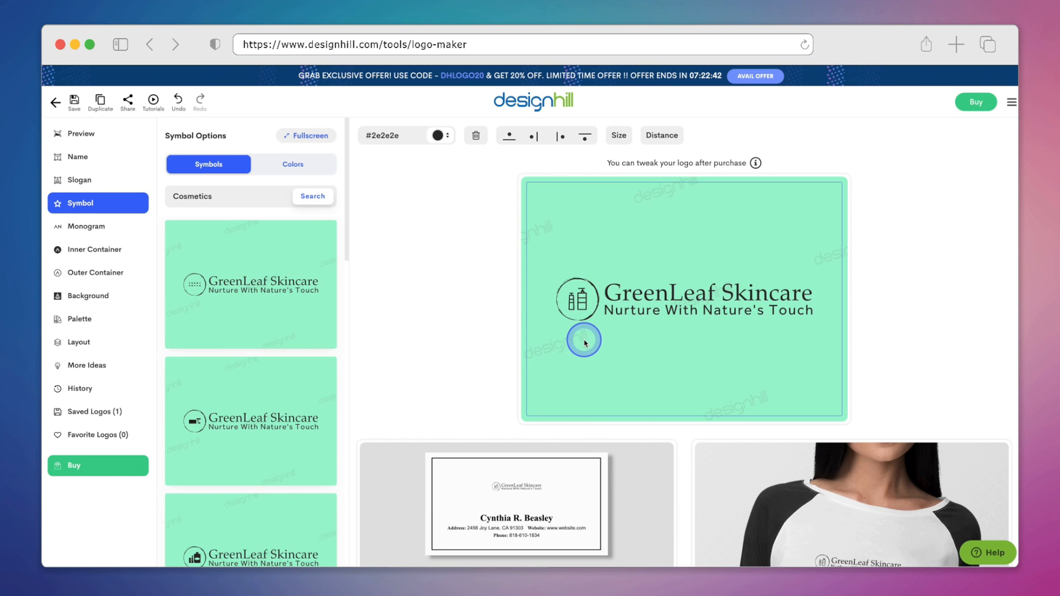
pyautogui.click(103, 301)
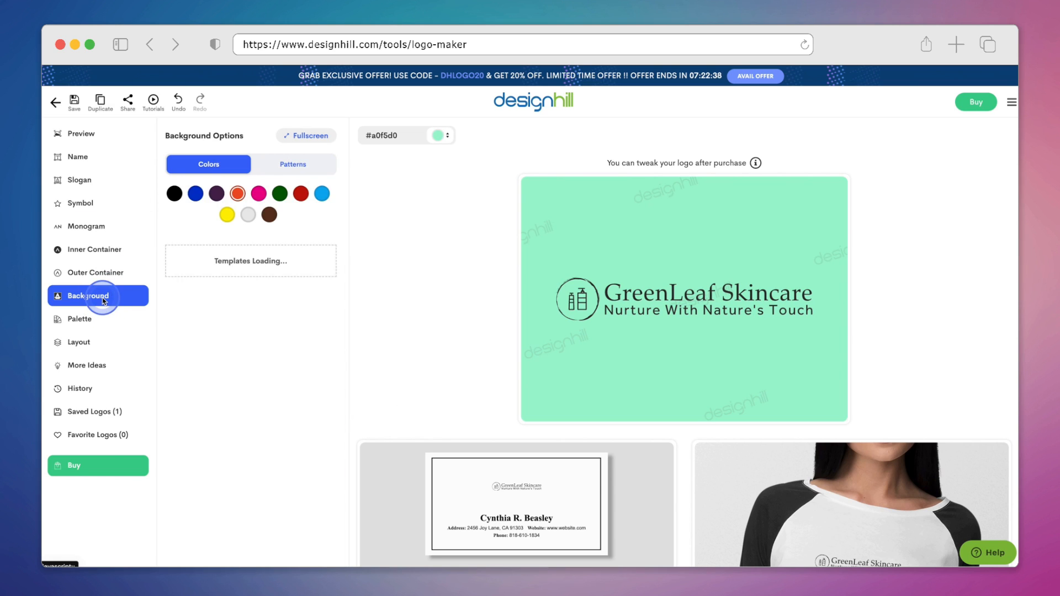
pyautogui.moveTo(209, 299)
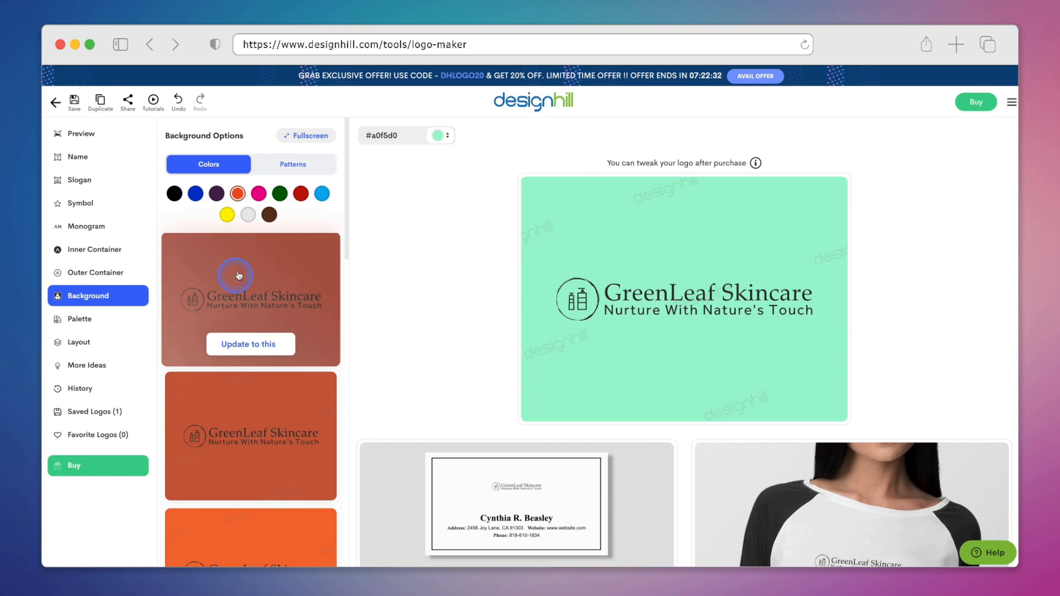
pyautogui.click(280, 193)
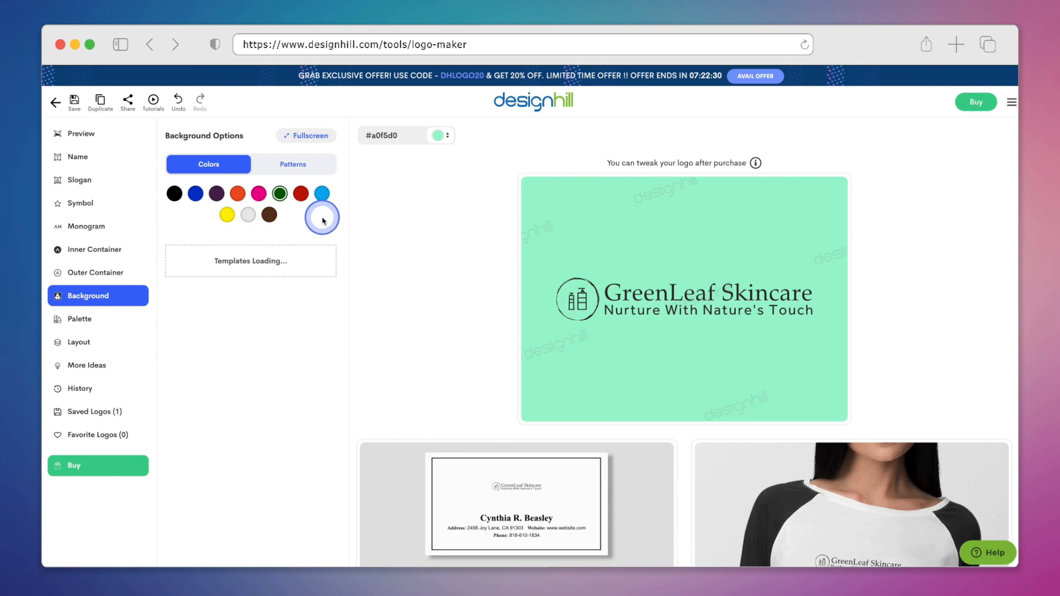
pyautogui.scroll(-1, 323, 296)
pyautogui.scroll(-10, 323, 295)
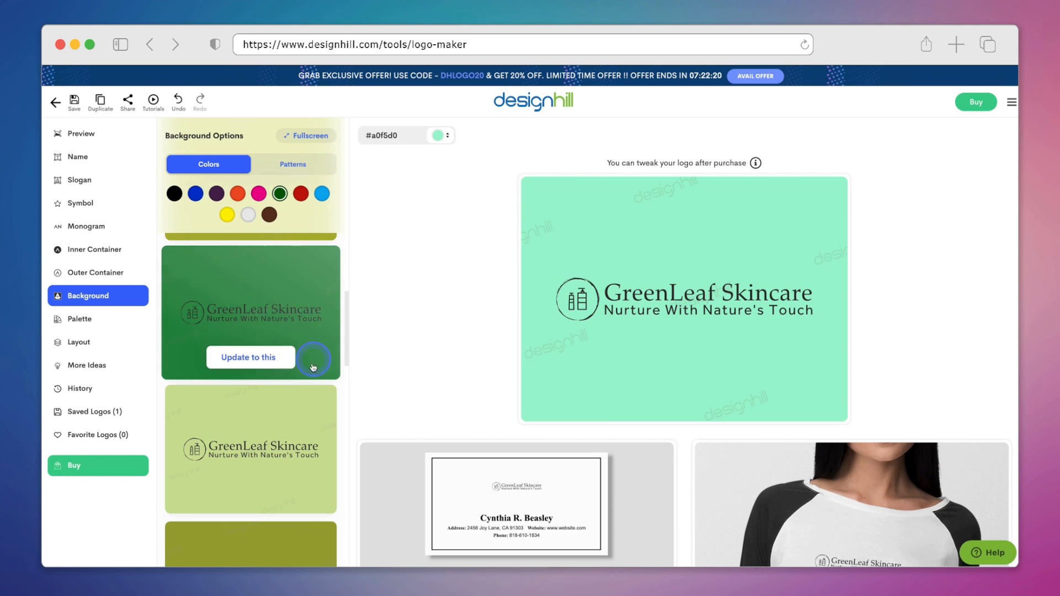
pyautogui.click(301, 435)
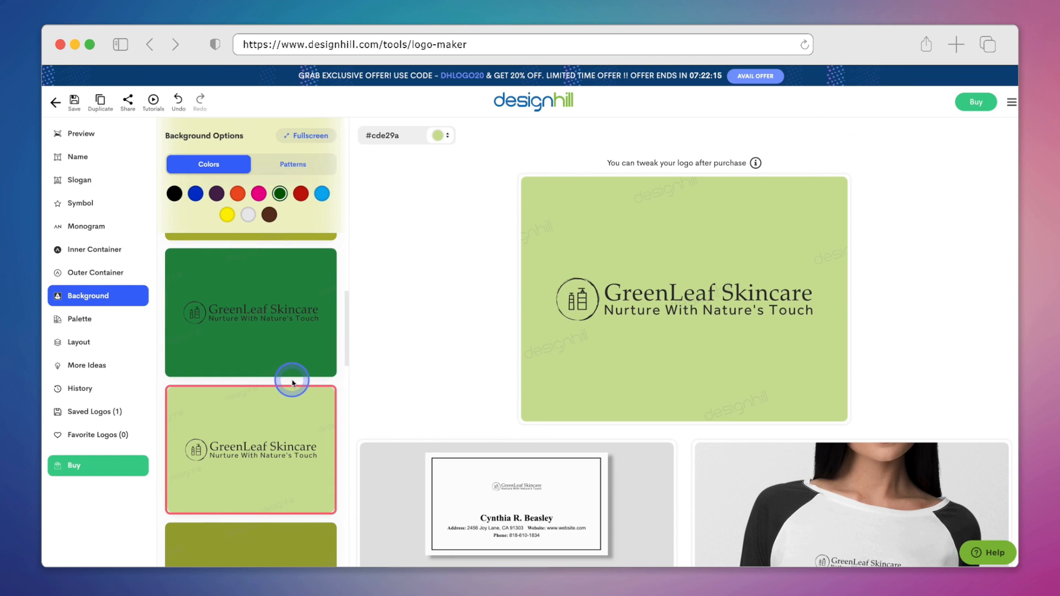
pyautogui.scroll(-10, 293, 384)
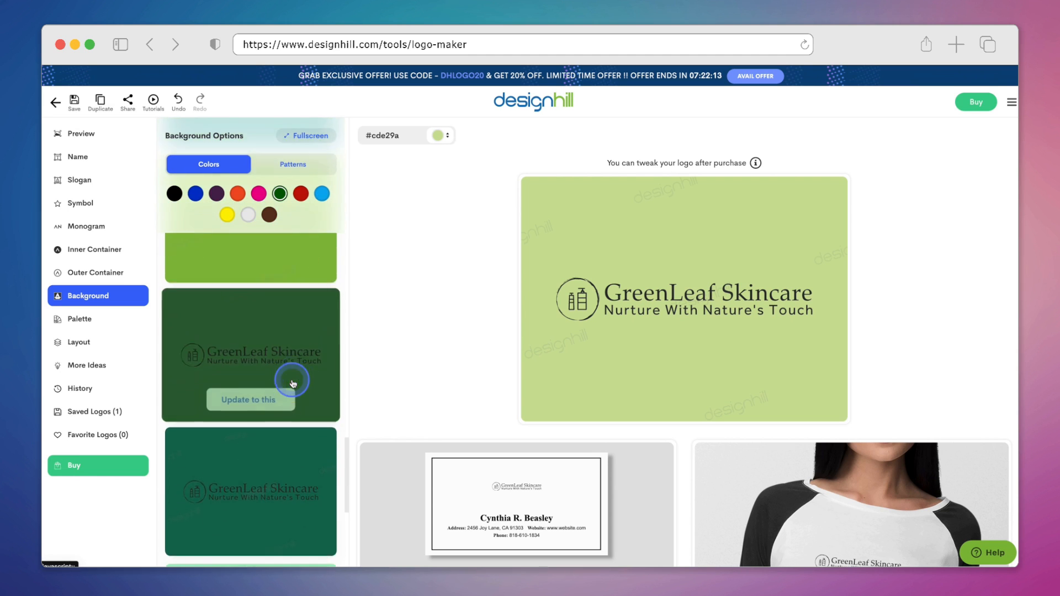
pyautogui.scroll(-10, 301, 392)
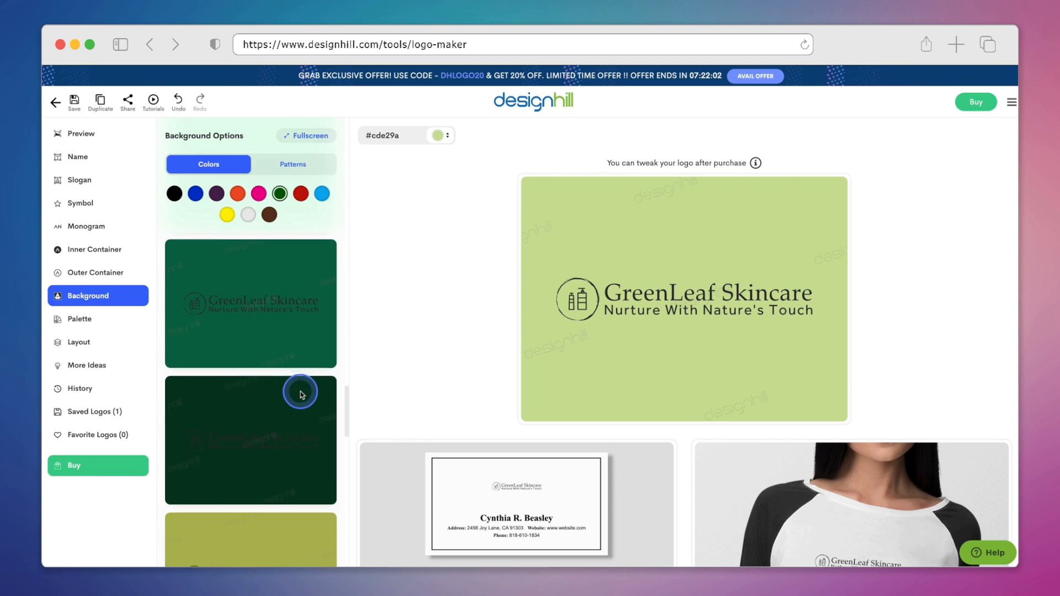
pyautogui.click(302, 395)
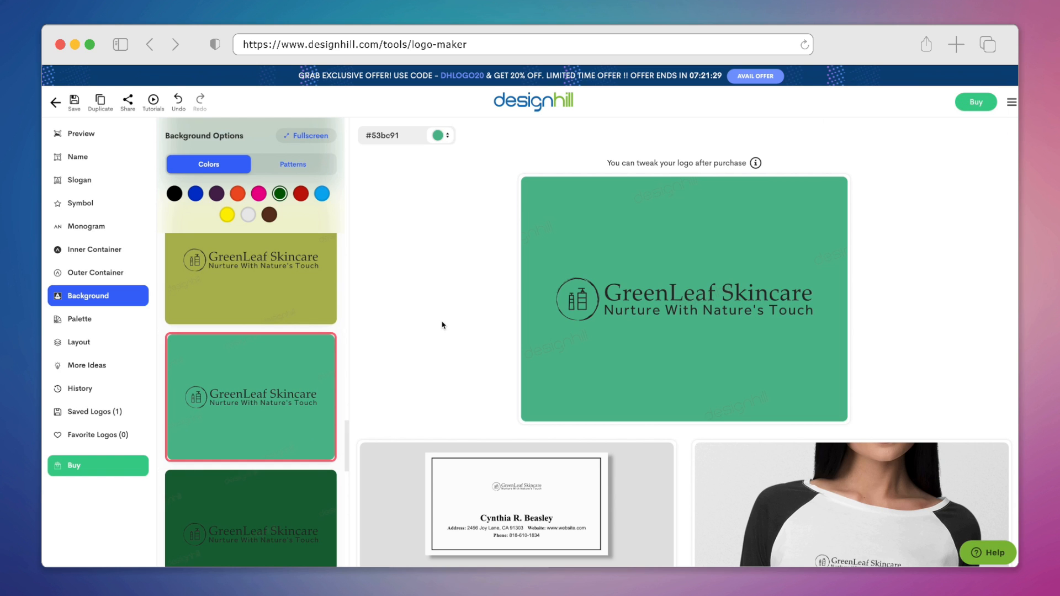
# Step: Scroll through the logo mockup previews shown below the editor
pyautogui.scroll(-7, 442, 325)
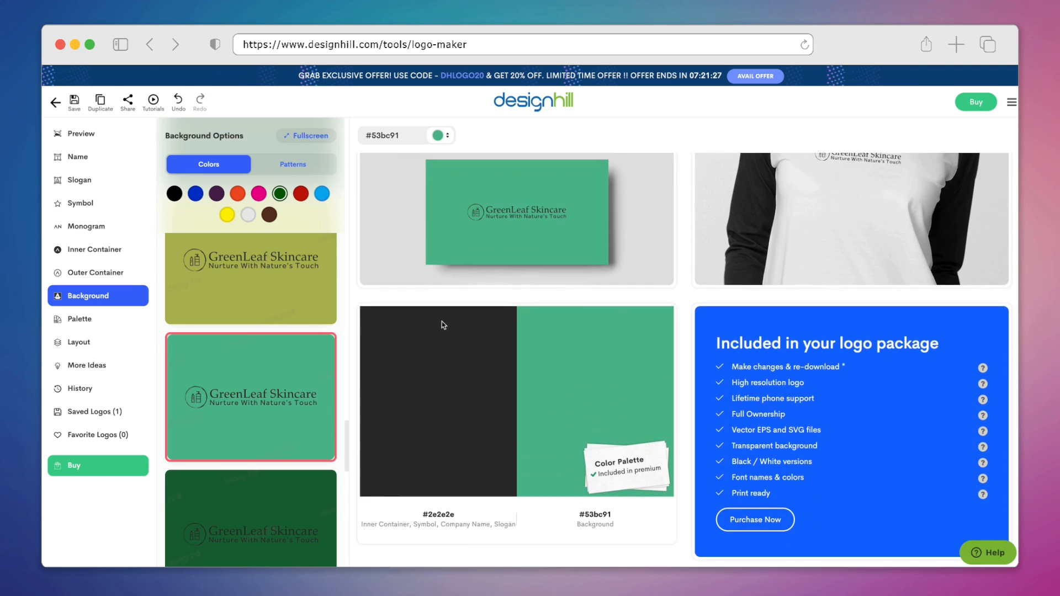
pyautogui.scroll(-6, 442, 326)
pyautogui.click(467, 390)
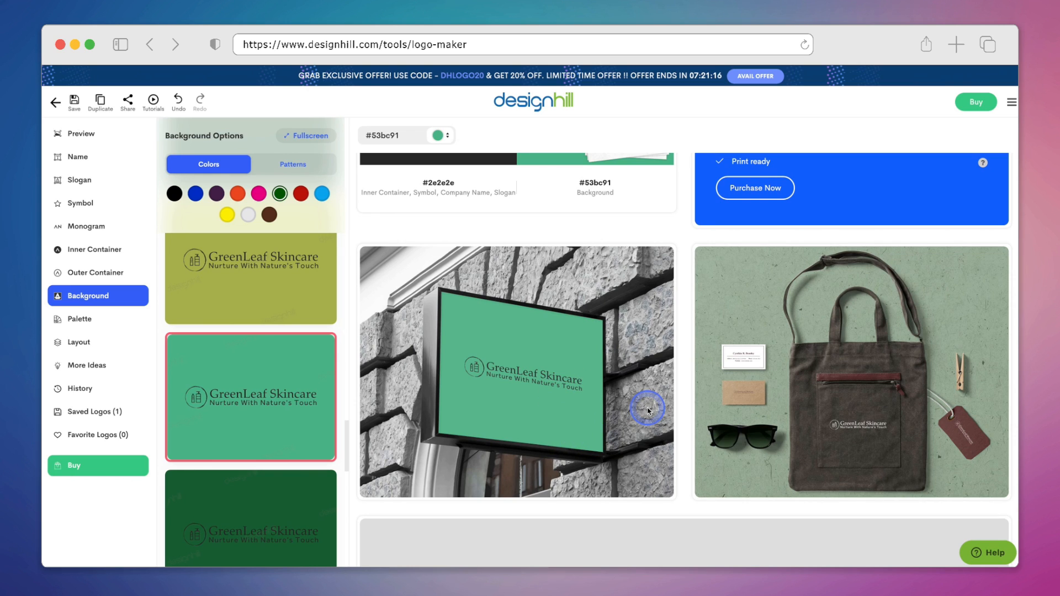
pyautogui.scroll(-10, 648, 410)
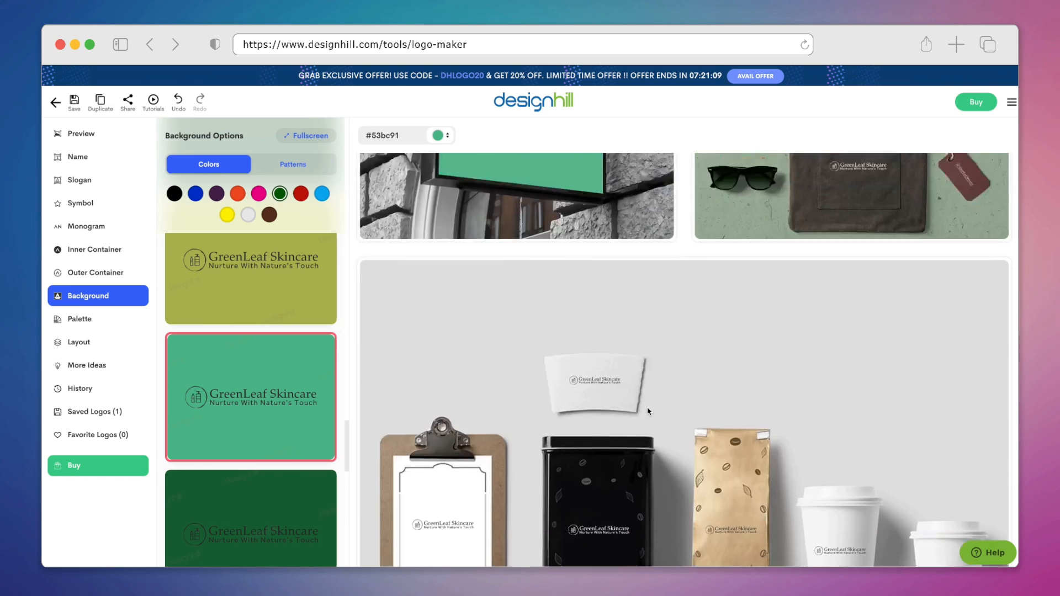
pyautogui.scroll(-8, 648, 410)
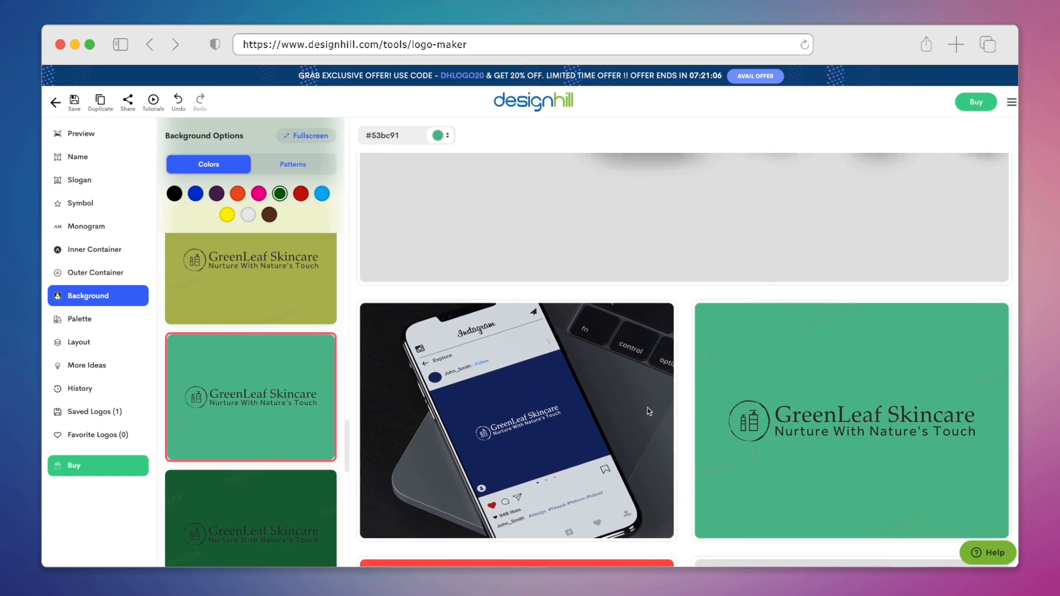
pyautogui.scroll(-10, 648, 411)
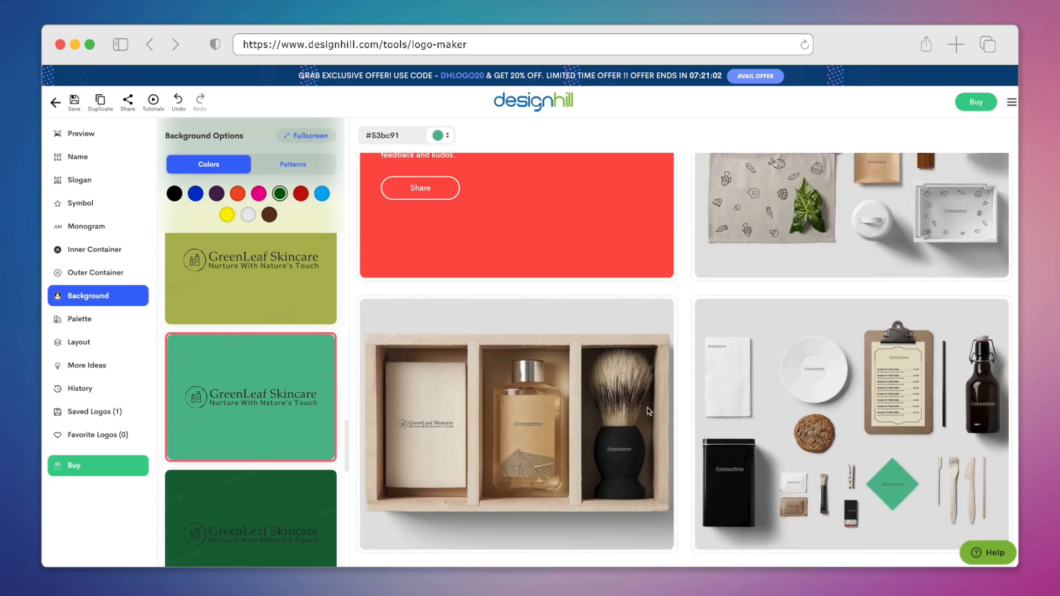
pyautogui.scroll(-10, 649, 411)
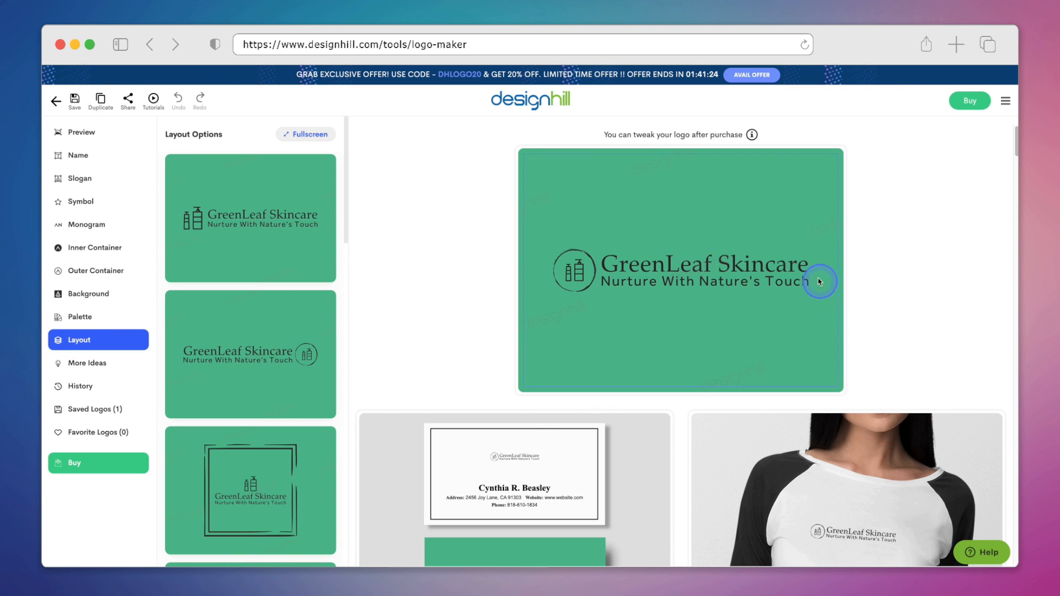
# Step: Read the note about changing the logo after purchase, close it, and open the purchase package page
pyautogui.click(752, 135)
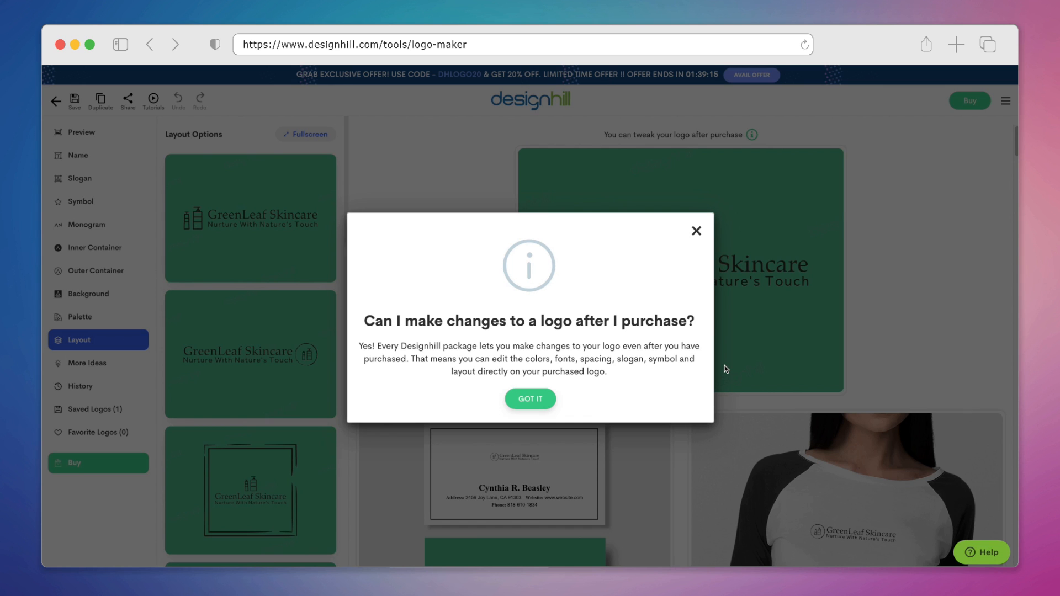
pyautogui.click(697, 231)
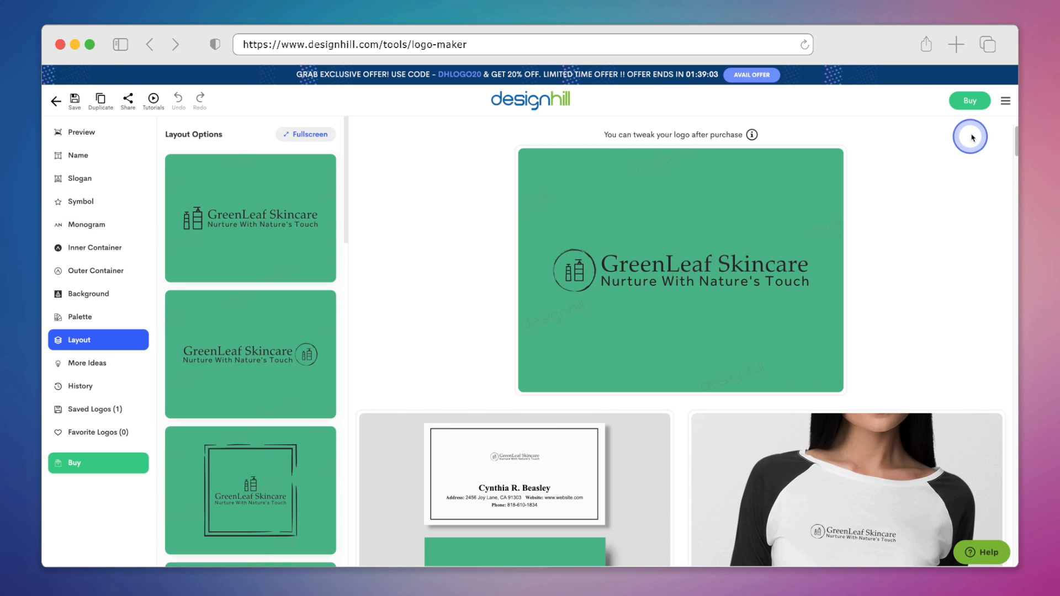
pyautogui.click(970, 100)
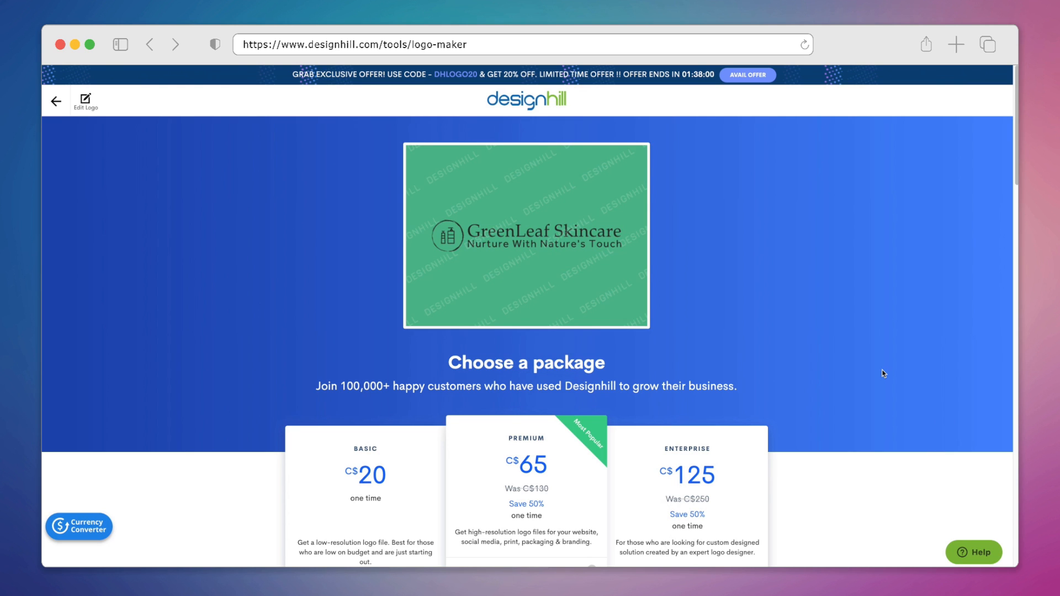
pyautogui.scroll(-5, 883, 373)
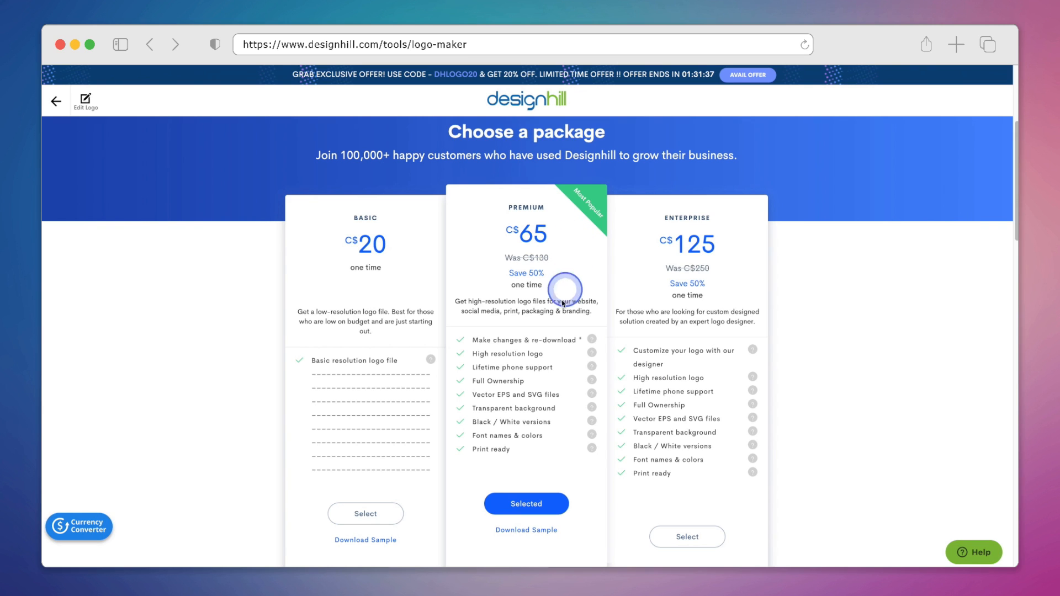
# Step: Highlight and review the features listed in the Premium package
pyautogui.moveTo(468, 352); pyautogui.dragTo(569, 356)
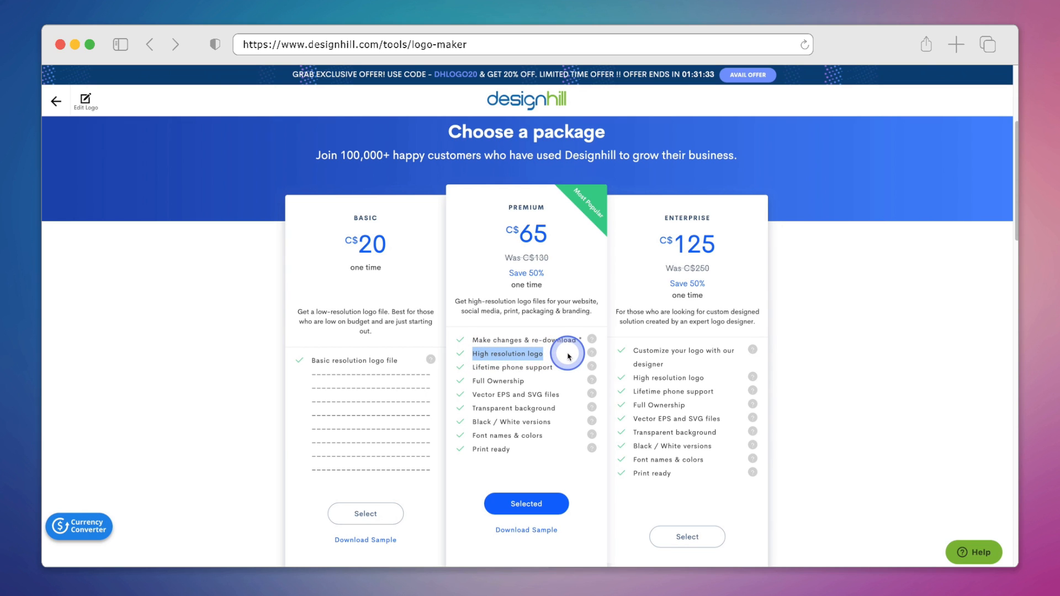
pyautogui.click(484, 394)
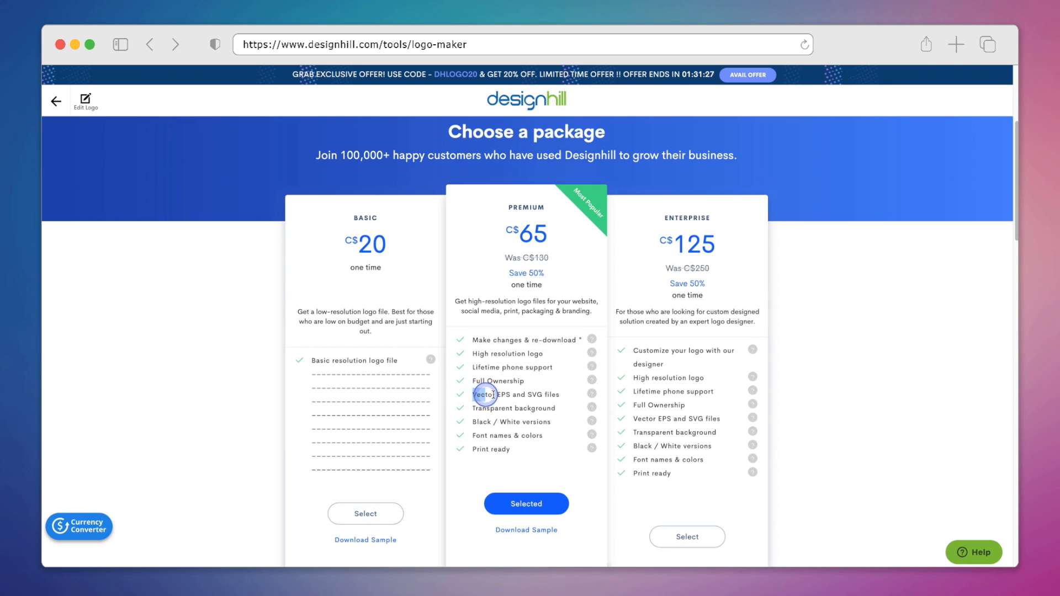
pyautogui.moveTo(485, 394); pyautogui.dragTo(577, 410)
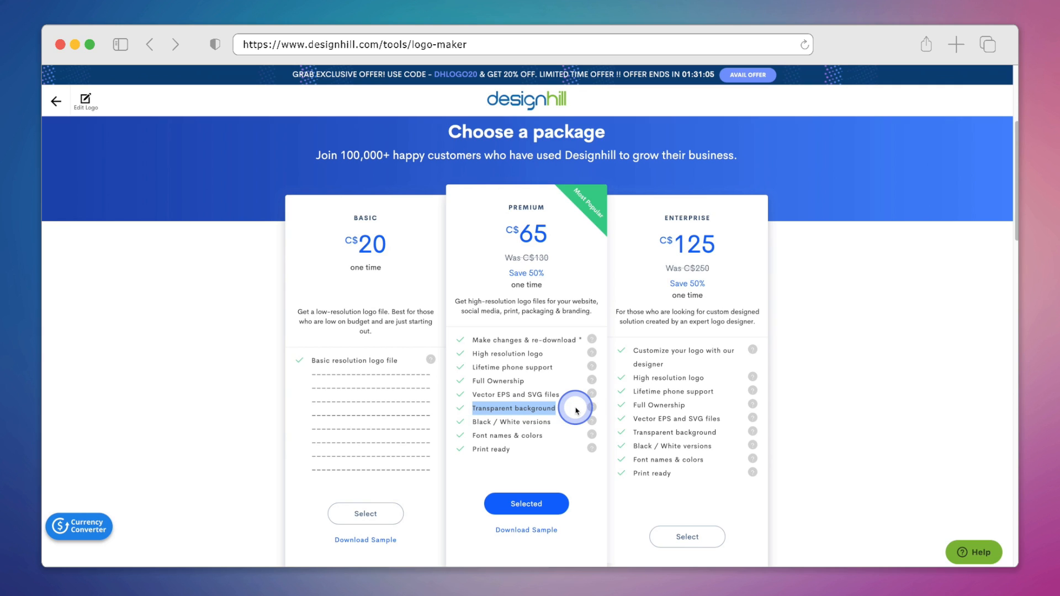
pyautogui.moveTo(576, 410); pyautogui.dragTo(576, 410)
pyautogui.moveTo(466, 419); pyautogui.dragTo(561, 425)
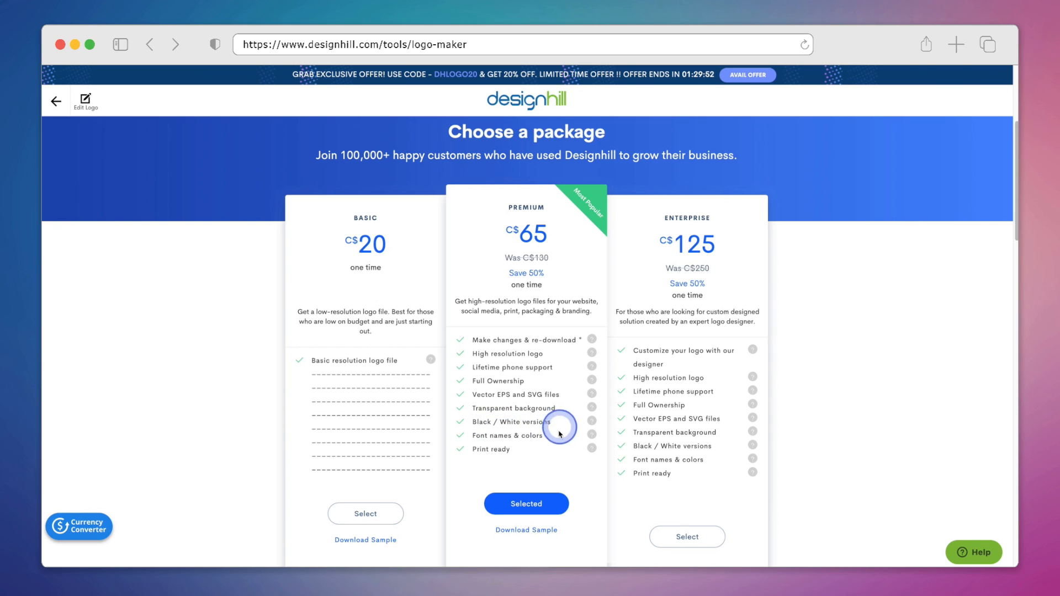
pyautogui.tripleClick(504, 434)
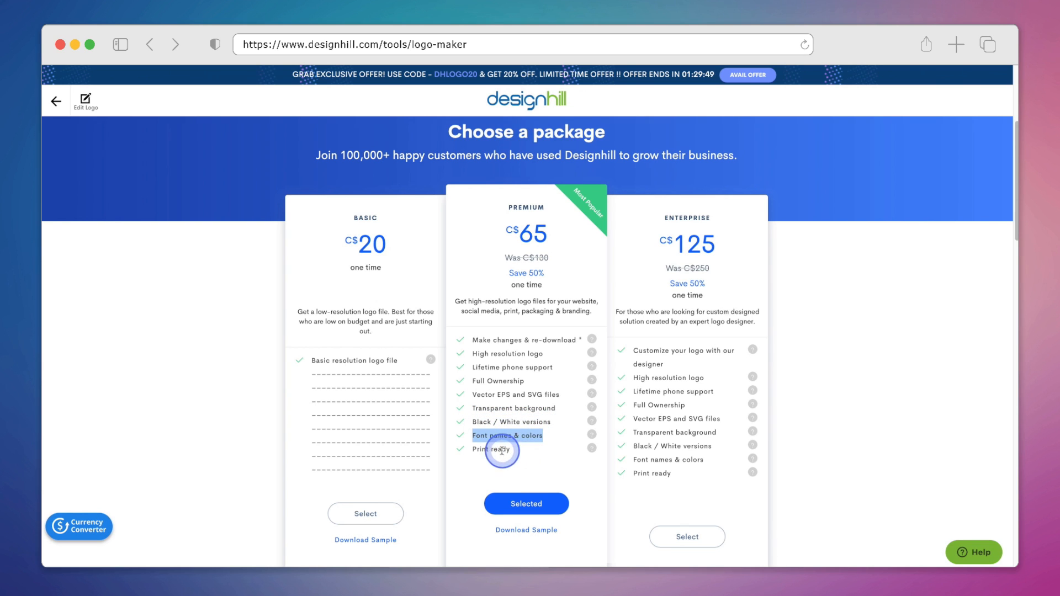
pyautogui.tripleClick(497, 449)
pyautogui.click(555, 454)
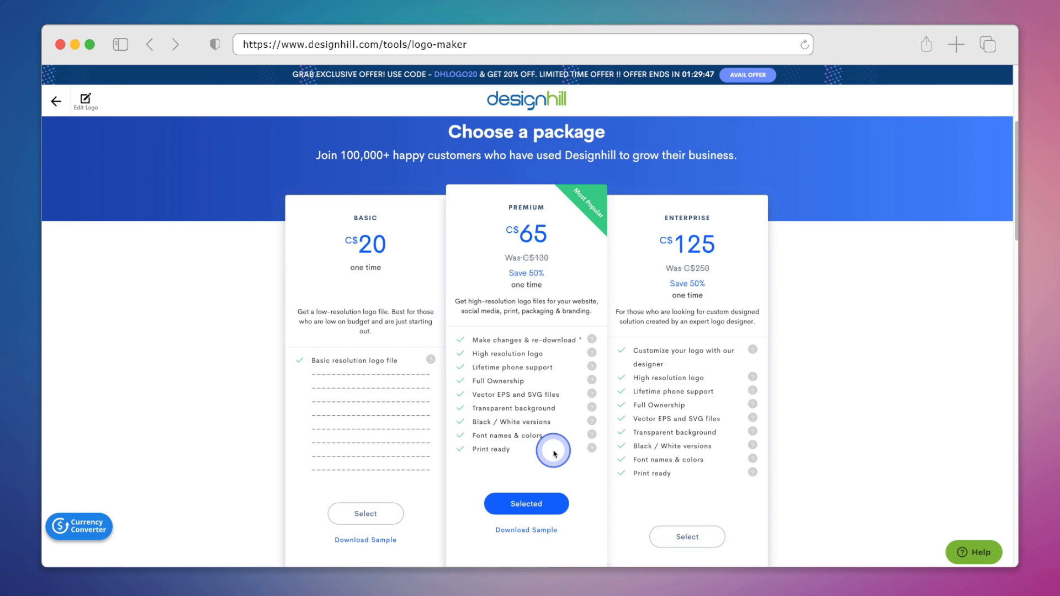
# Step: Scroll through the add-on products offered with the logo plan
pyautogui.scroll(-10, 555, 454)
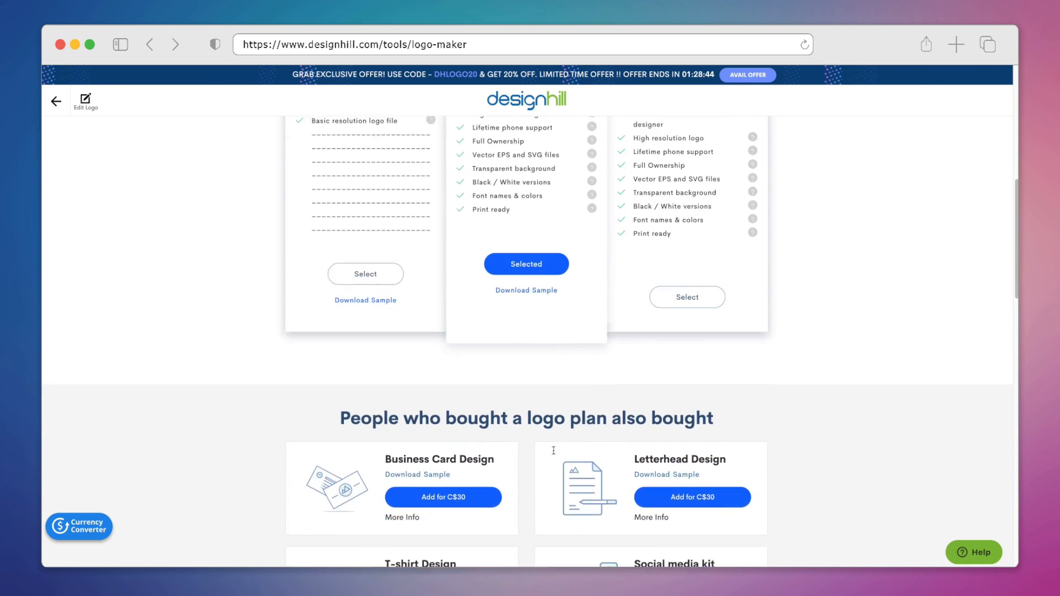
pyautogui.scroll(-3, 553, 451)
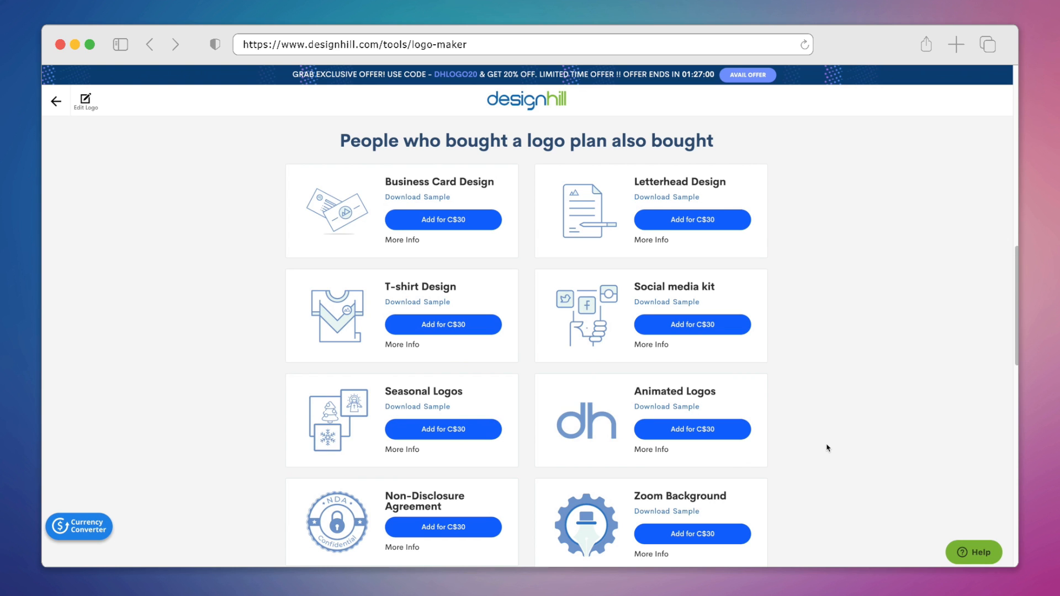
pyautogui.scroll(-4, 856, 366)
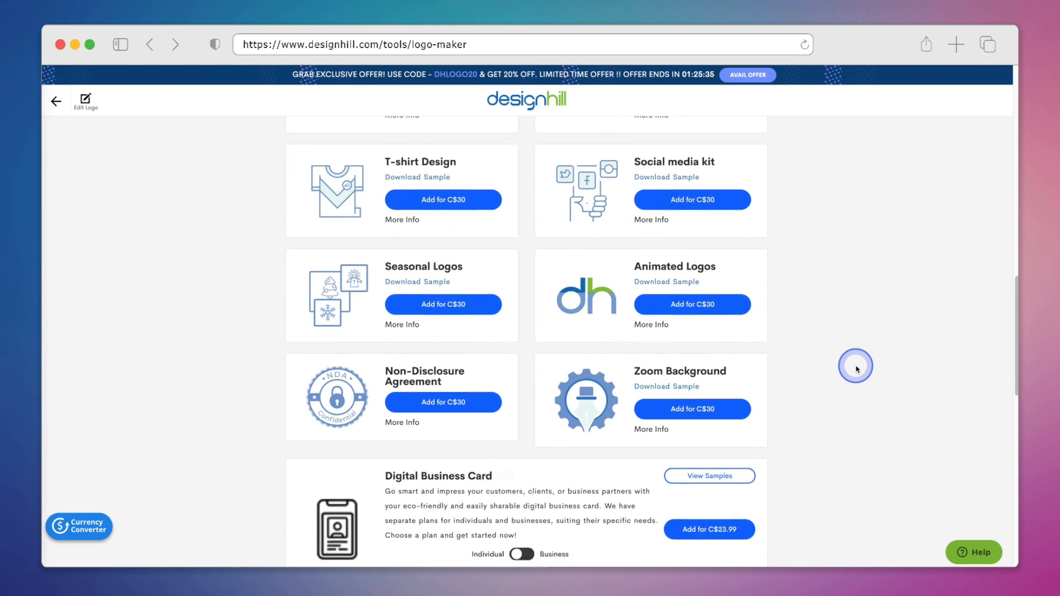
pyautogui.scroll(-5, 867, 381)
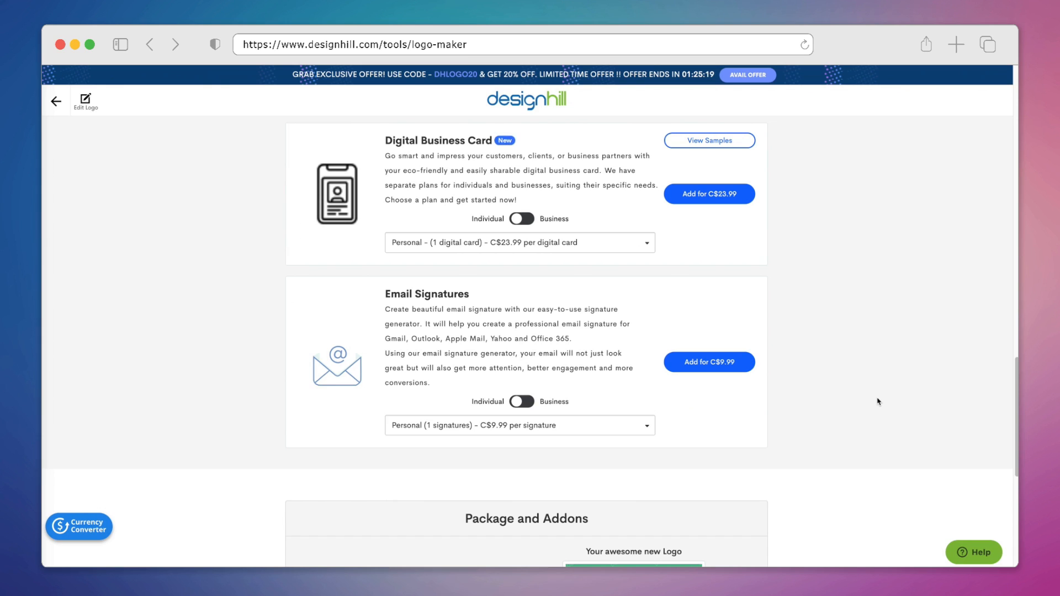